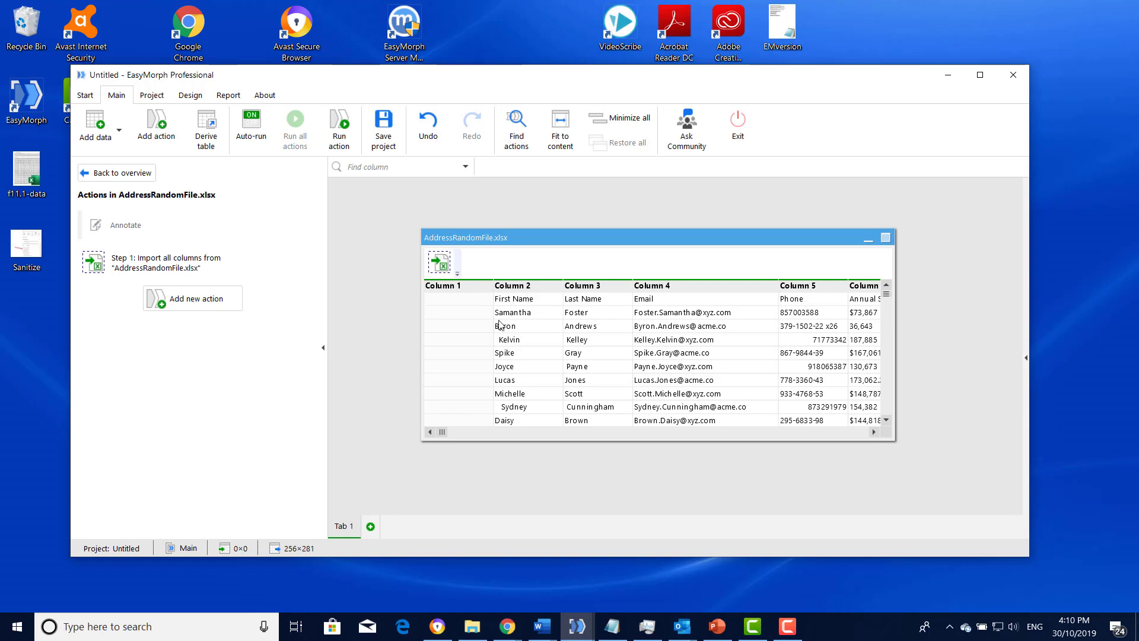
- Set the import of AddressRandomFile.xlsx to skip the first 1 line
mouse_move(446, 431)
left_mouse_down()
mouse_move(496, 436)
mouse_move(442, 433)
left_mouse_up()
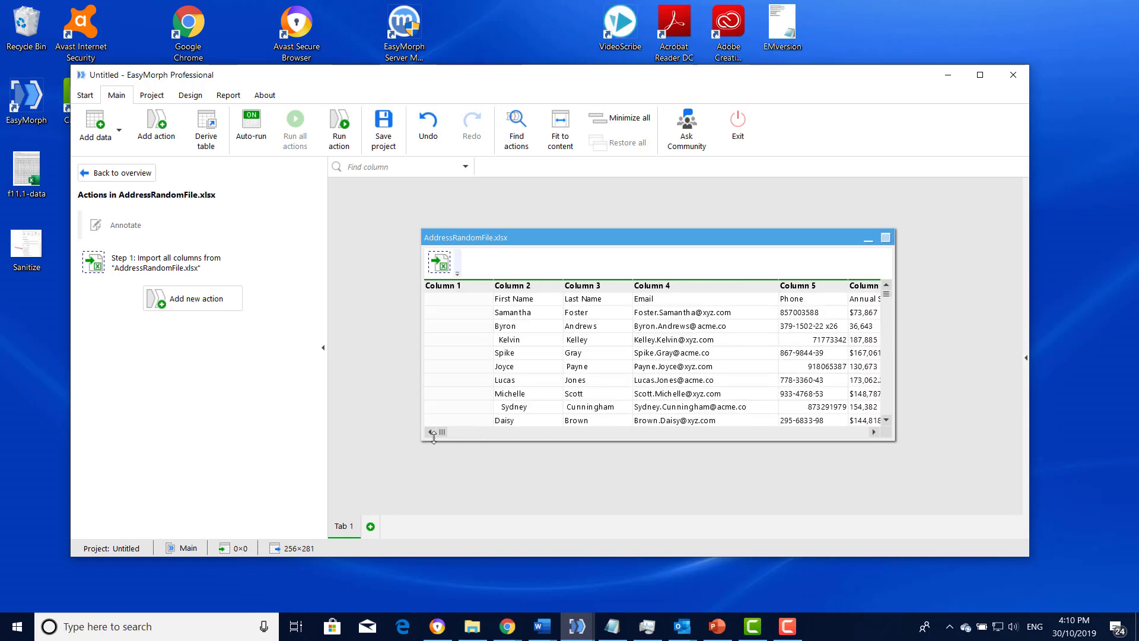
left_click(440, 264)
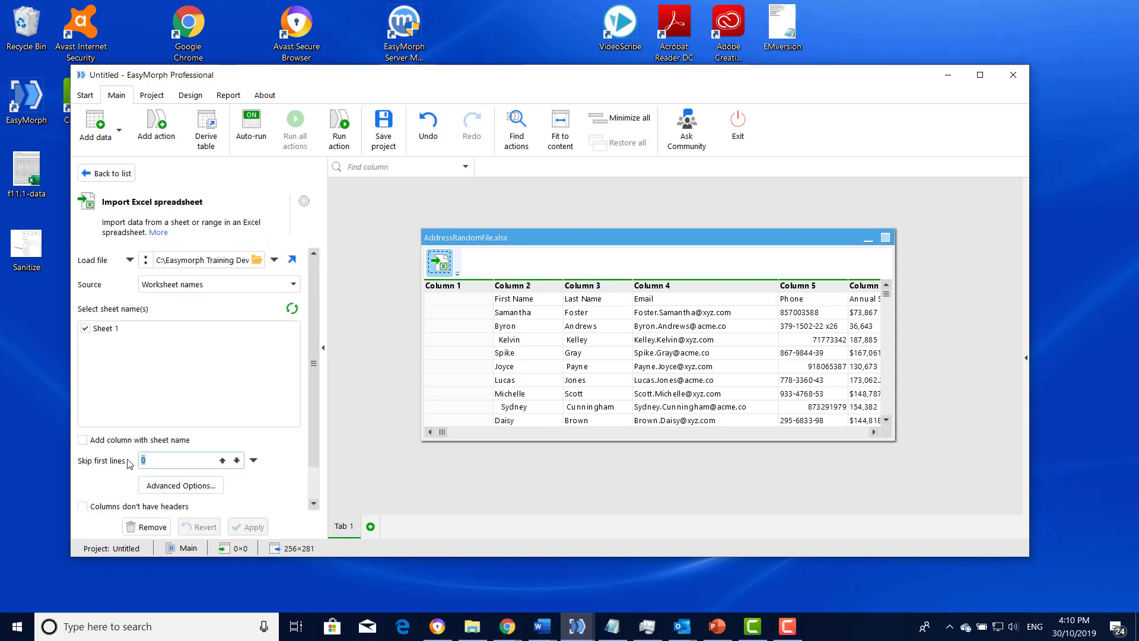
type("1")
- Limit the import to the First Name, Last Name, Email, Phone and Annual Salary columns and apply the change
left_click_drag(315, 397, 312, 455)
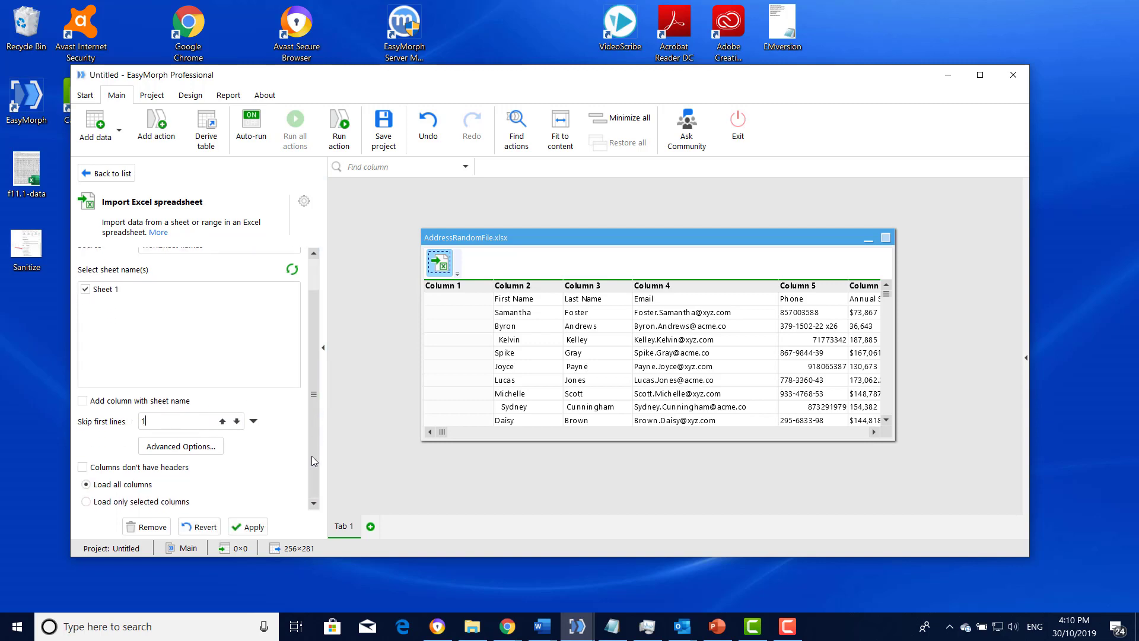
left_click(86, 501)
left_click_drag(312, 379, 316, 486)
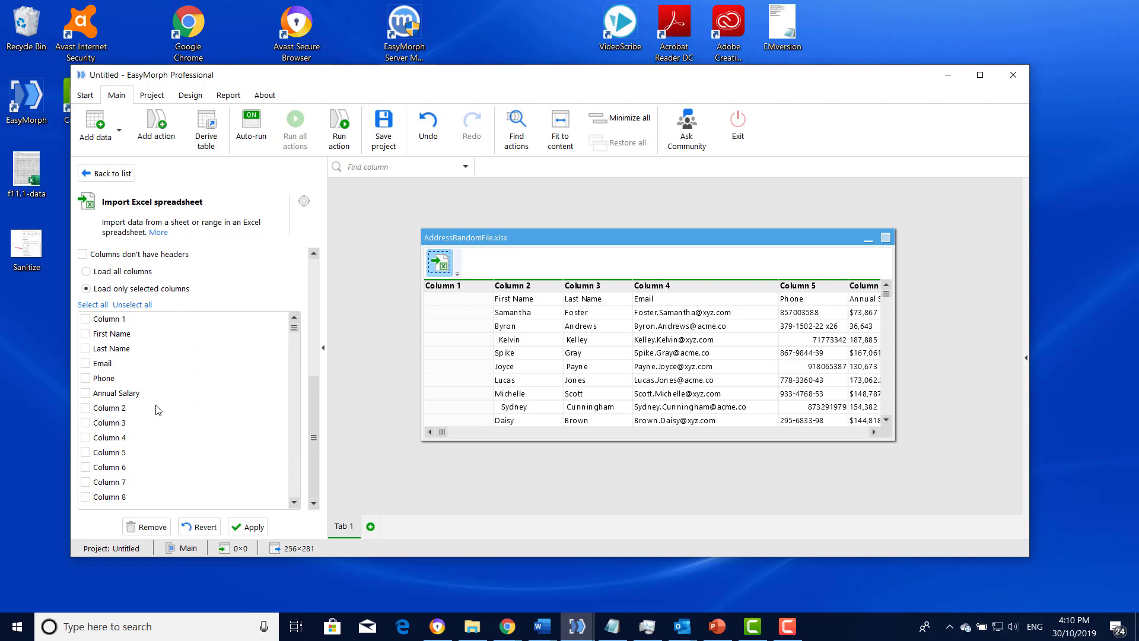
left_click(86, 334)
left_click(86, 378)
left_click(86, 393)
left_click(253, 528)
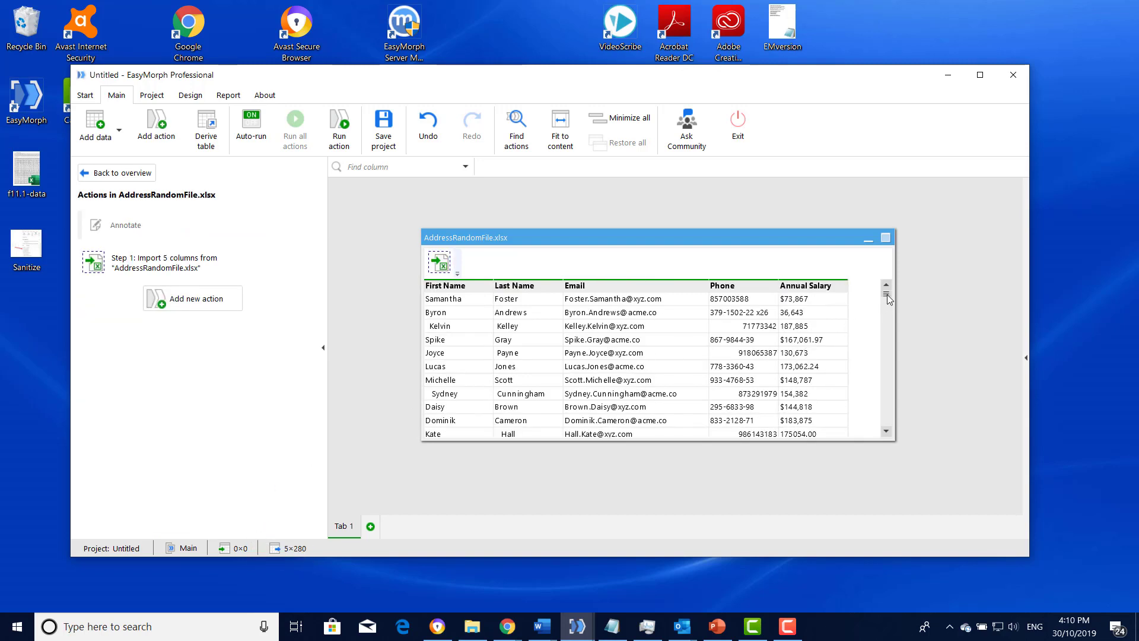
- Remove the rows in which First Name is empty (null)
left_click_drag(888, 295, 877, 425)
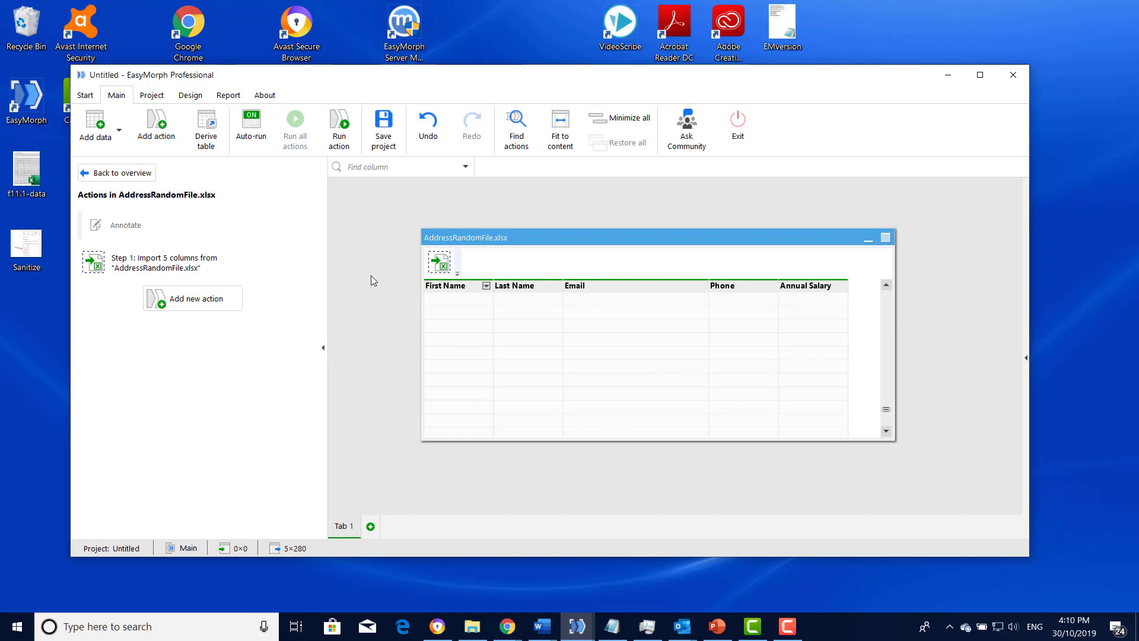
left_click(485, 286)
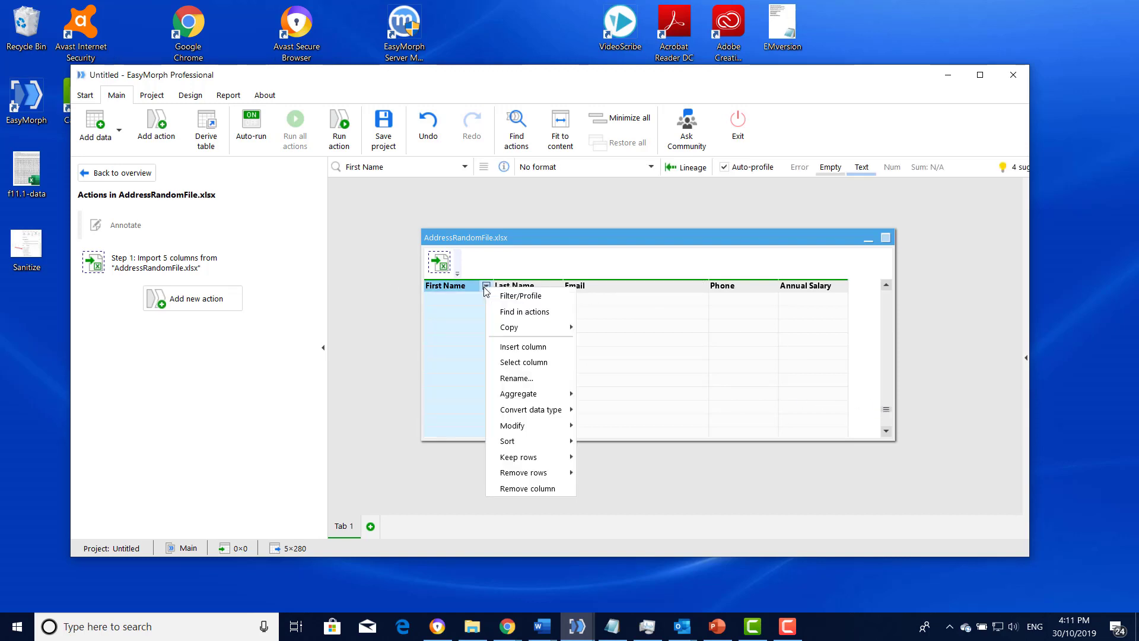
mouse_move(528, 473)
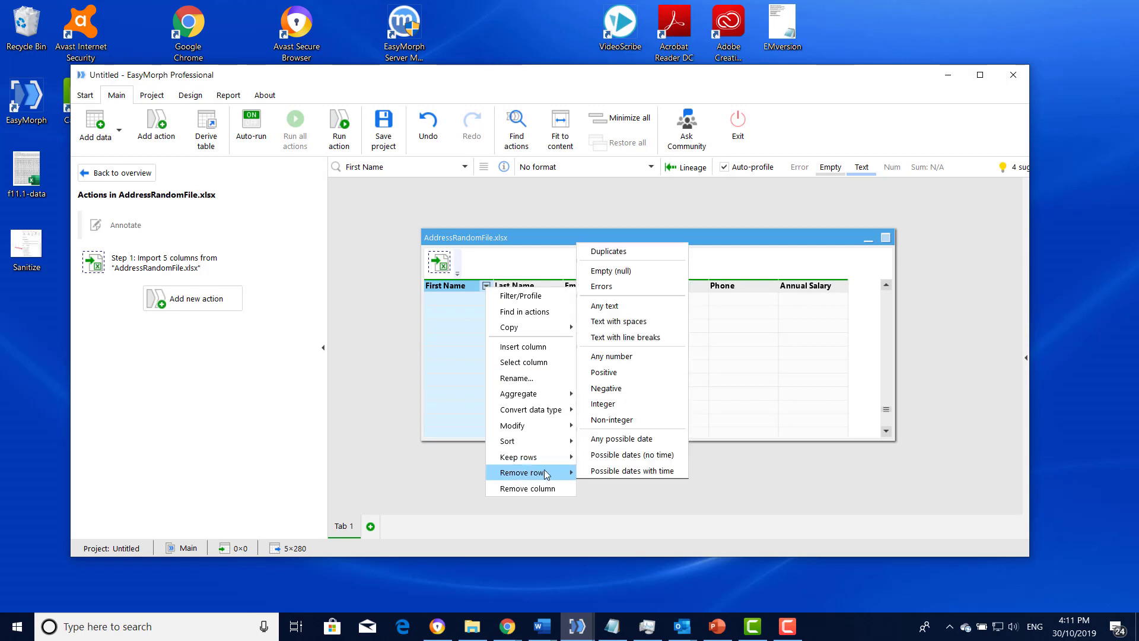
left_click(631, 272)
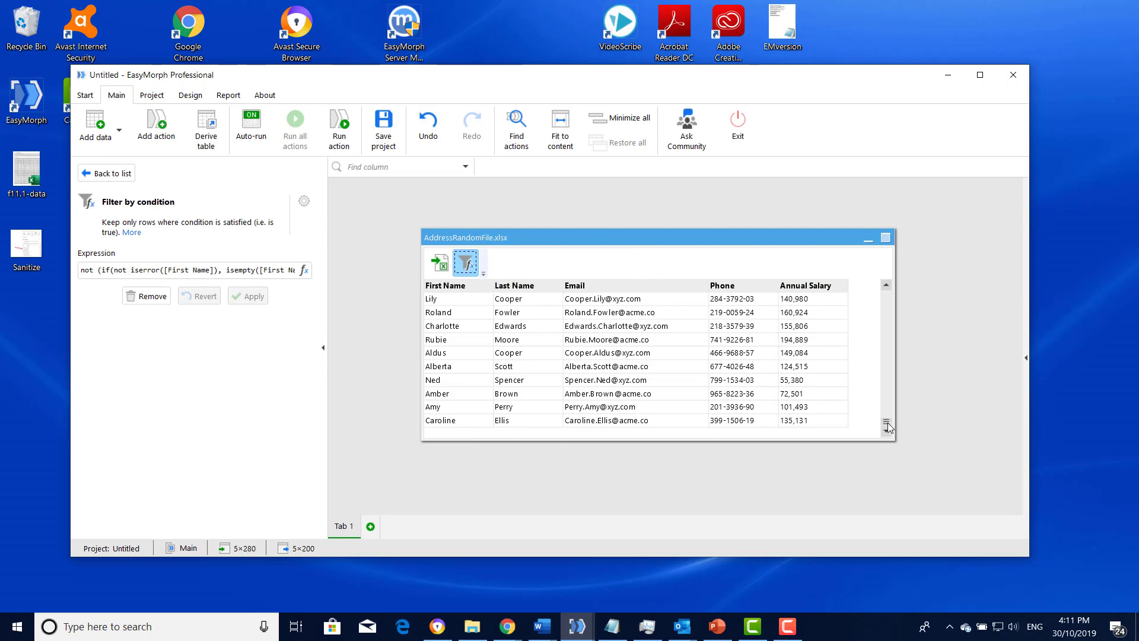
left_click_drag(888, 421, 886, 291)
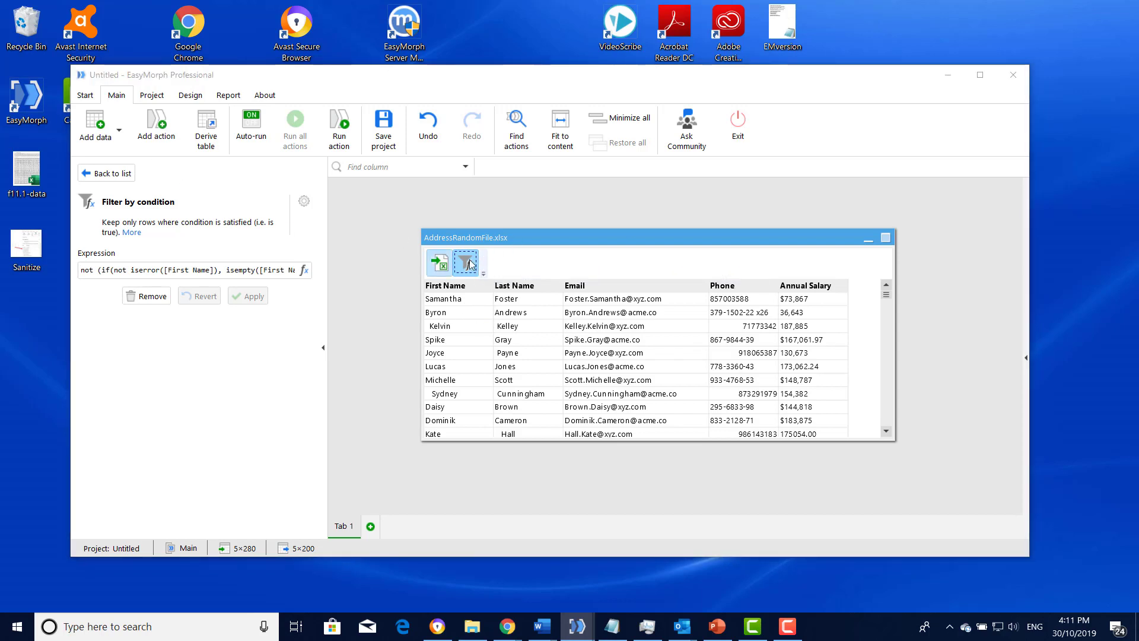
- Add a Sanitize text action after the row filter
left_click(156, 127)
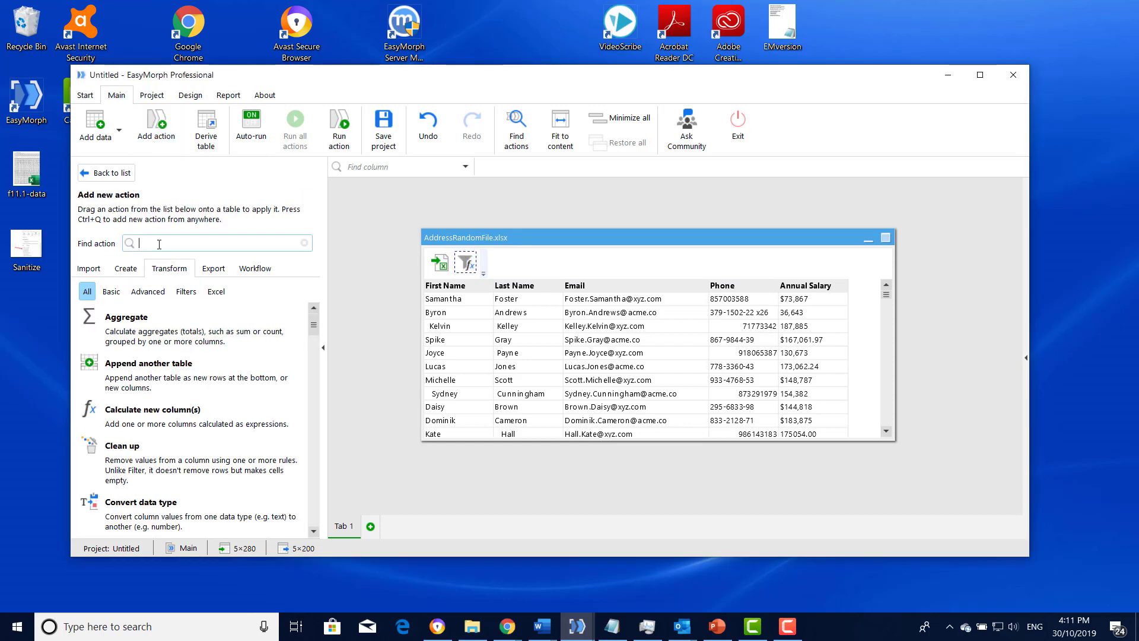
type("Sa")
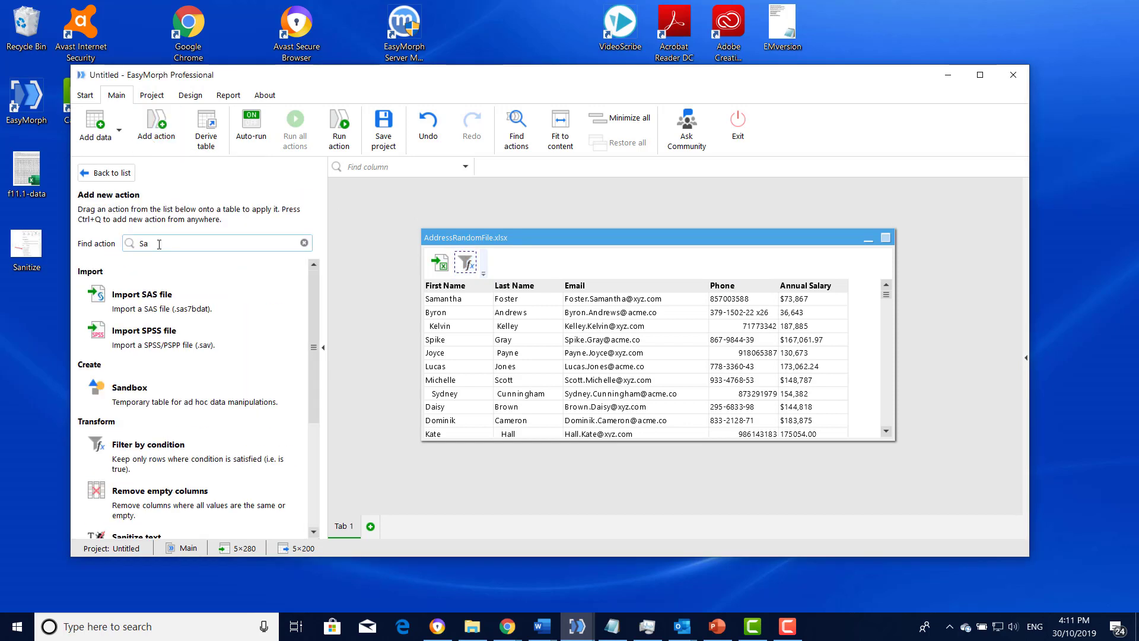
type("n")
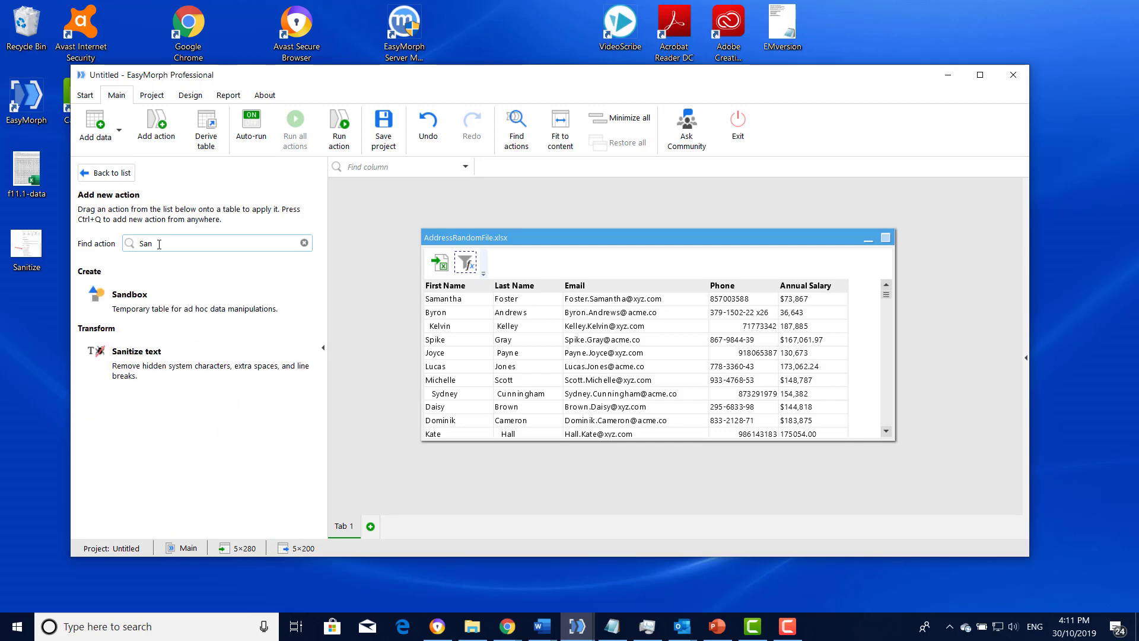
double_click(160, 365)
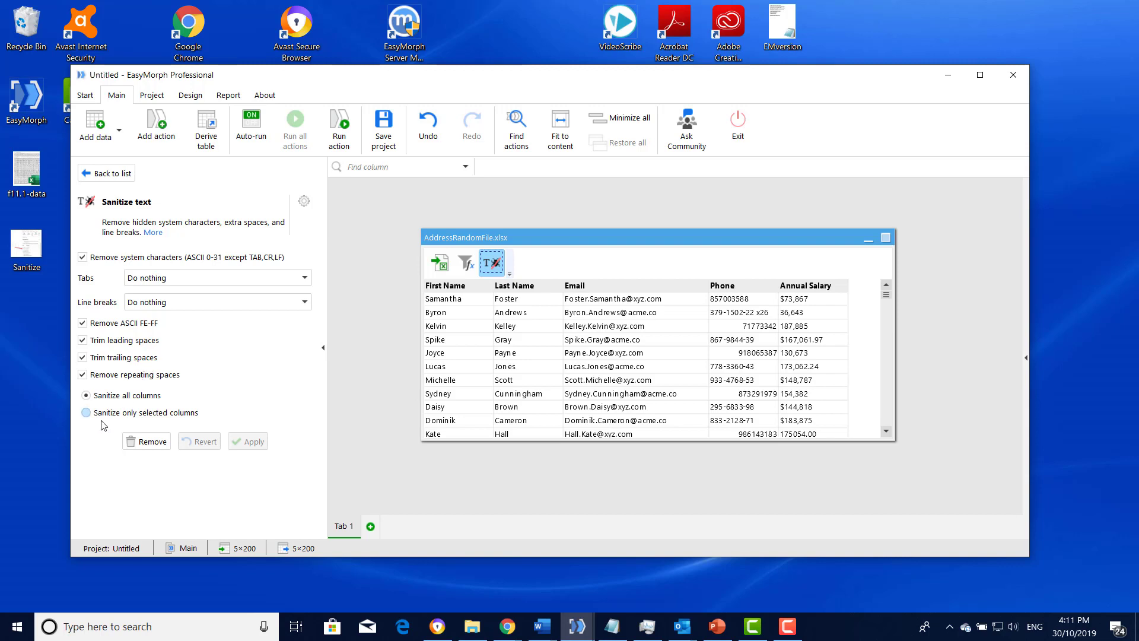
- Sanitize only the First Name and Last Name columns, and compare the table before and after the cleanup
left_click(87, 412)
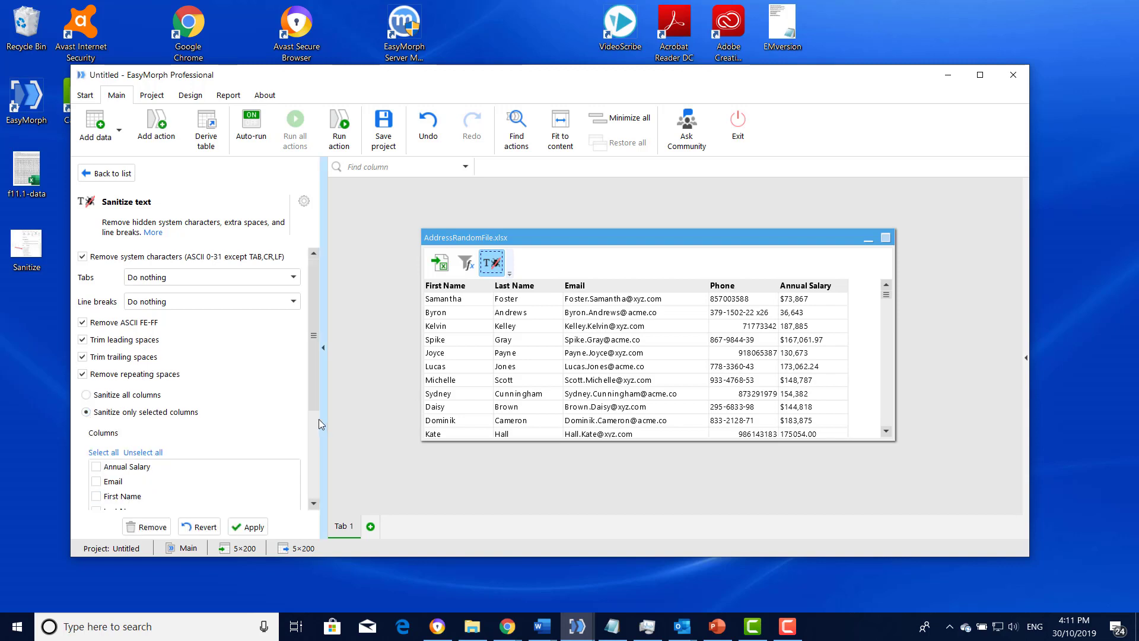
left_click_drag(314, 400, 311, 443)
left_click(95, 421)
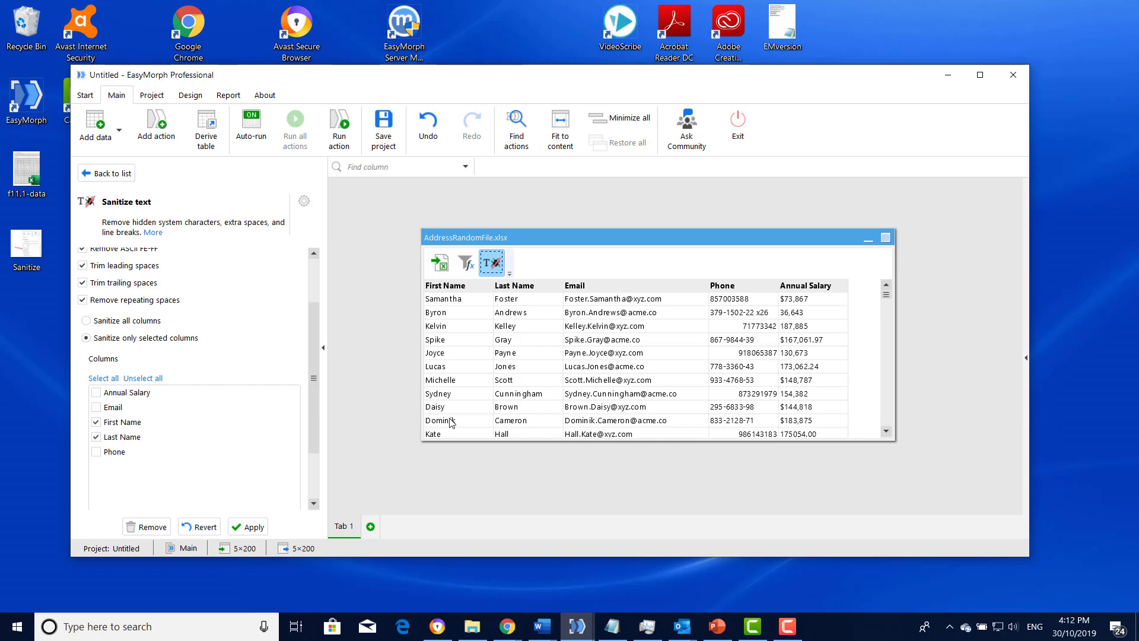
left_click(252, 526)
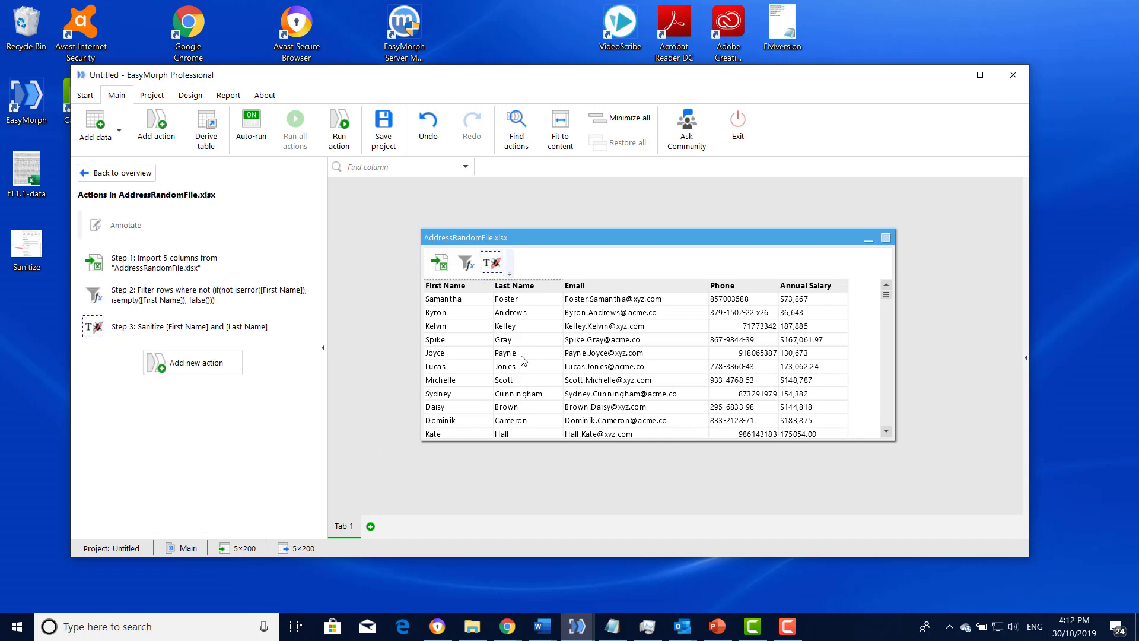
left_click(466, 267)
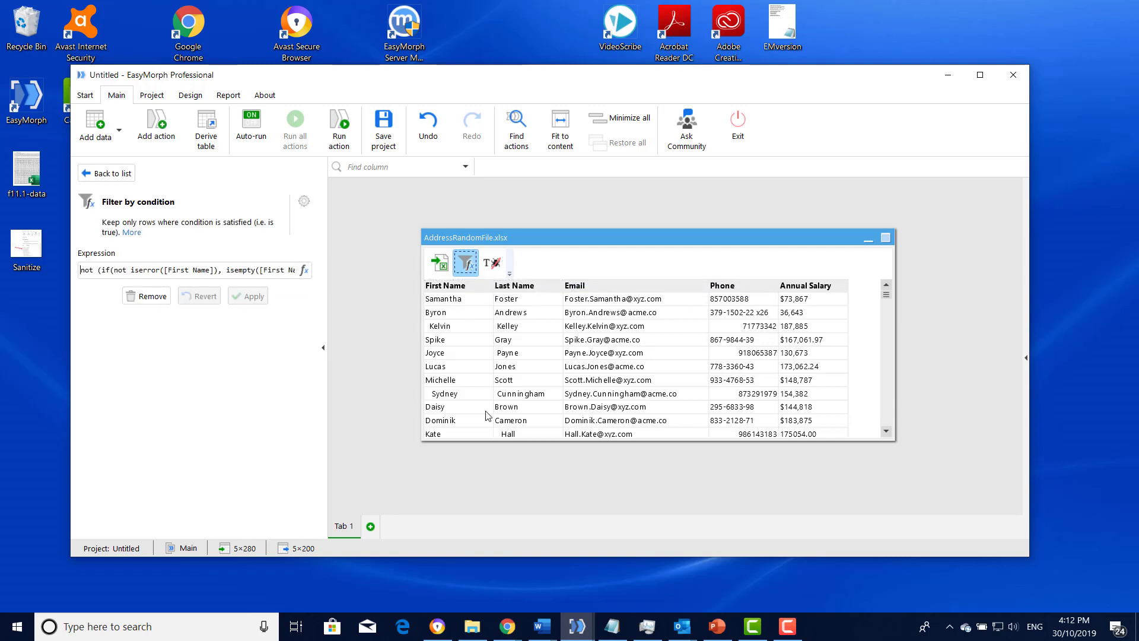
left_click(495, 265)
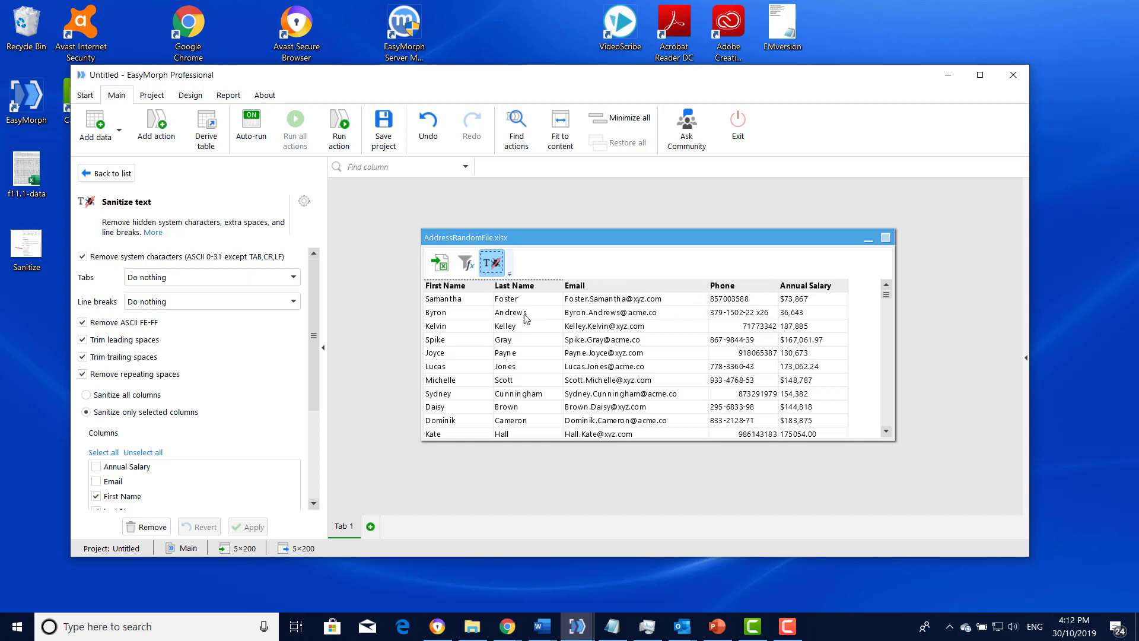
- Add a Split delimited text into columns action that splits the Email column
left_click(163, 140)
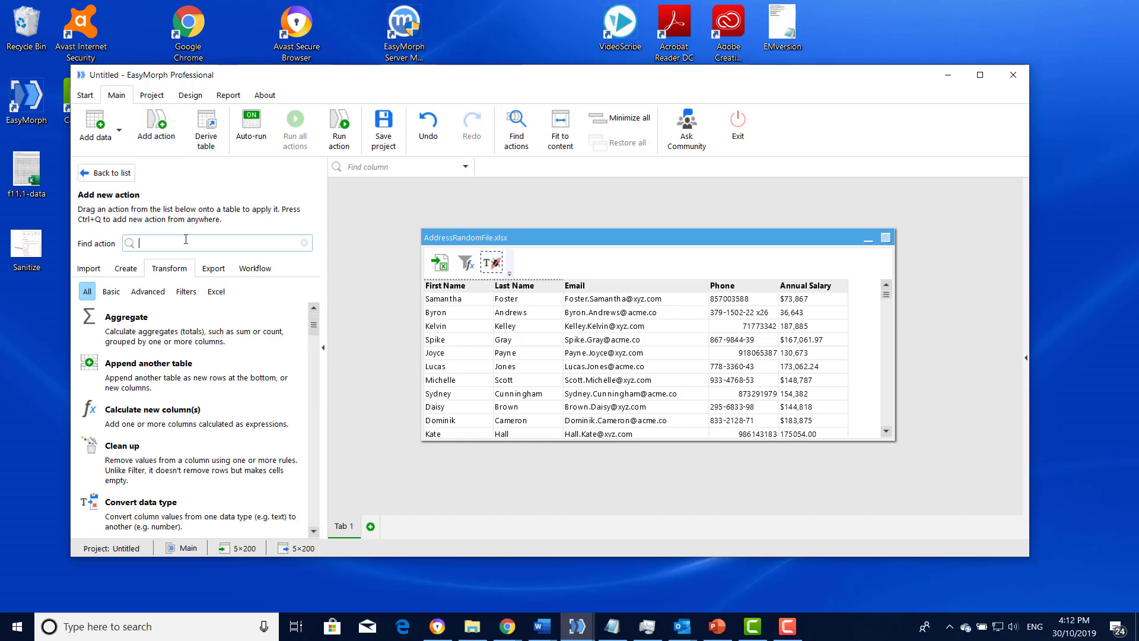
type("spl")
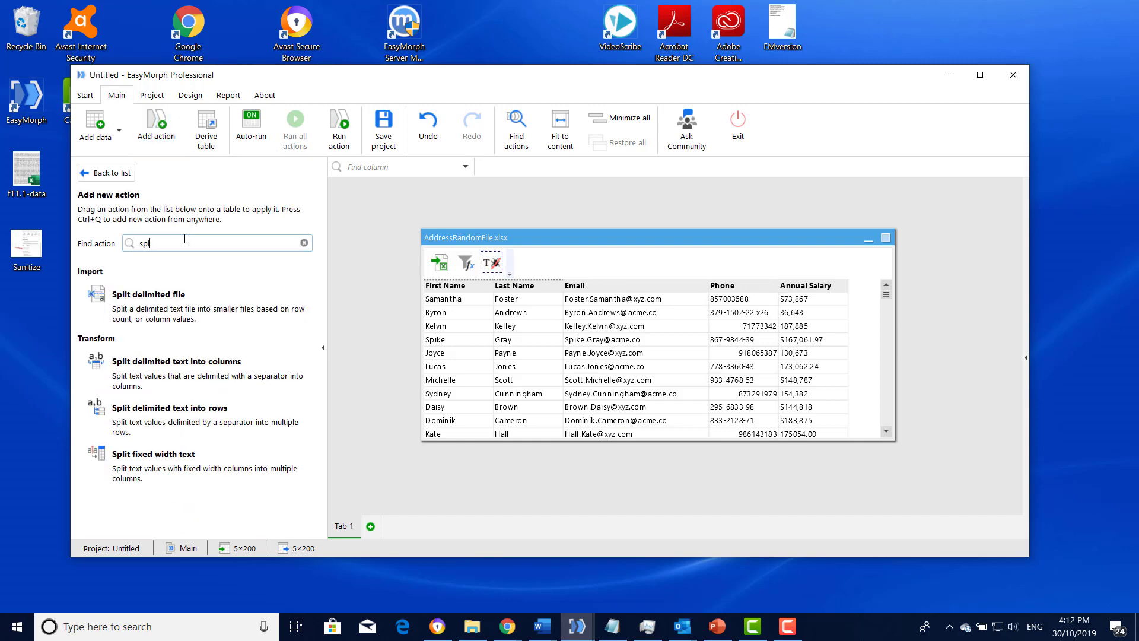
left_click(166, 378)
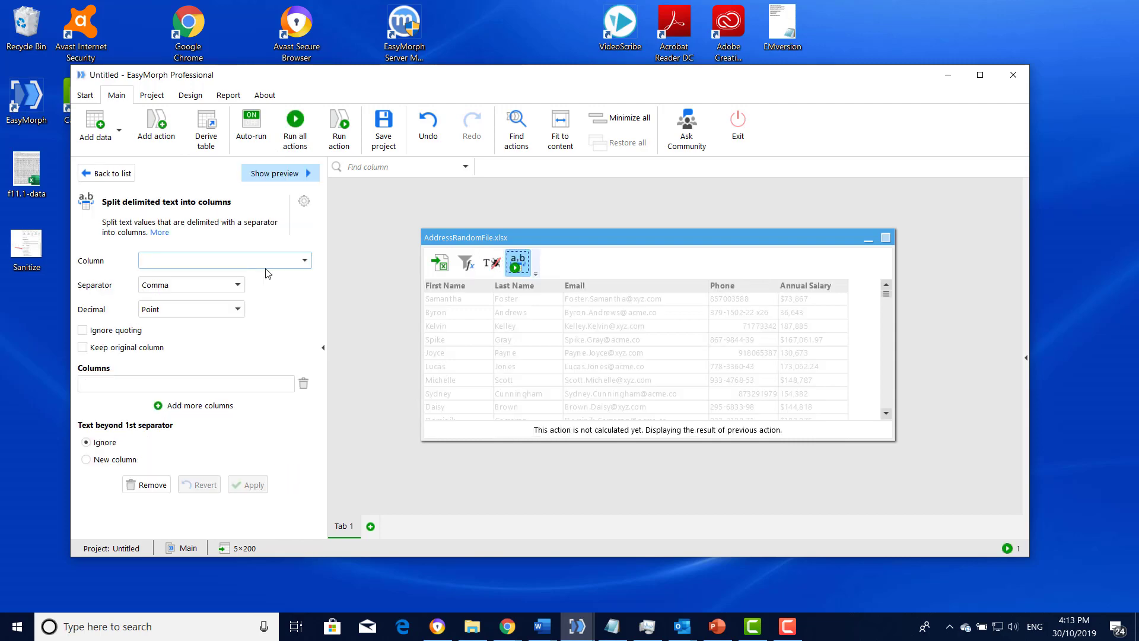
left_click(308, 264)
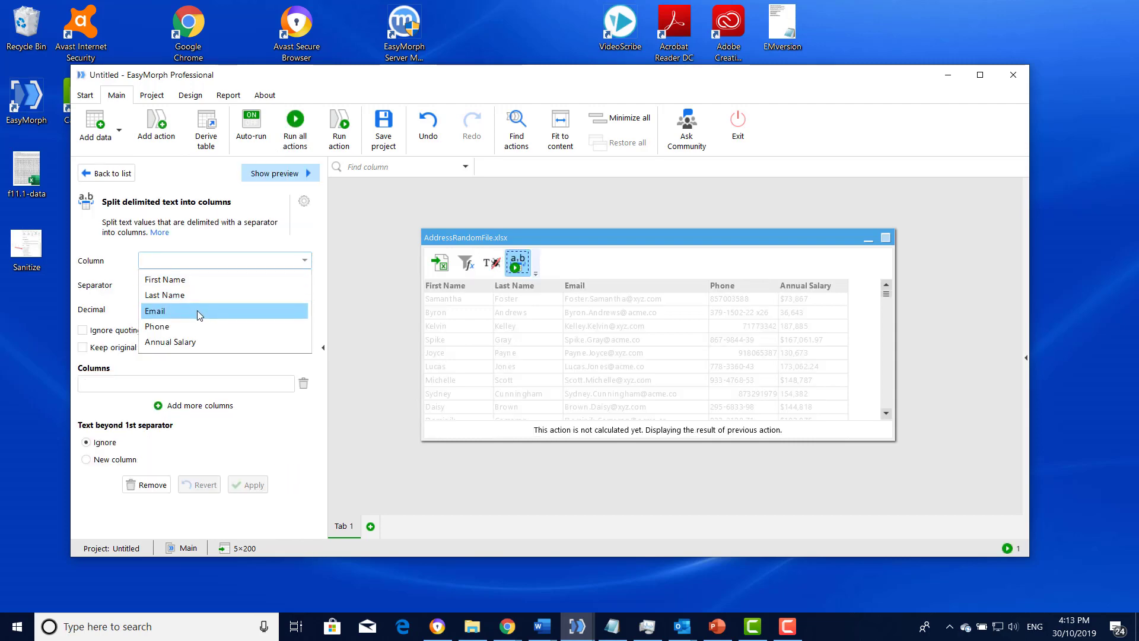
left_click(197, 312)
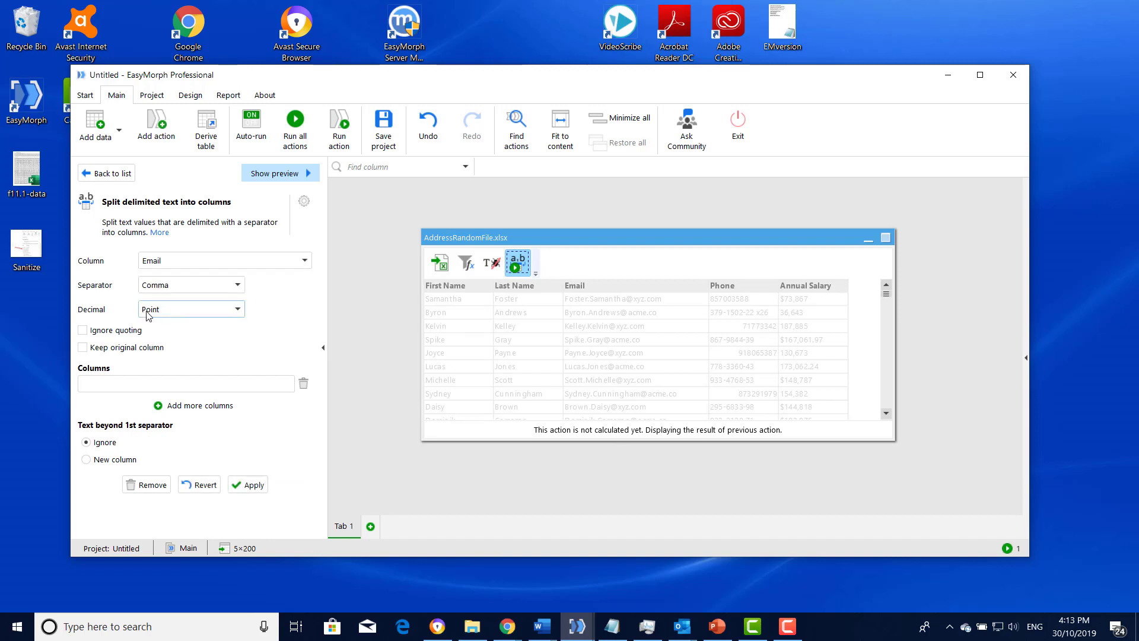
- Set a custom separator for the Email split, using the @ character
left_click(238, 286)
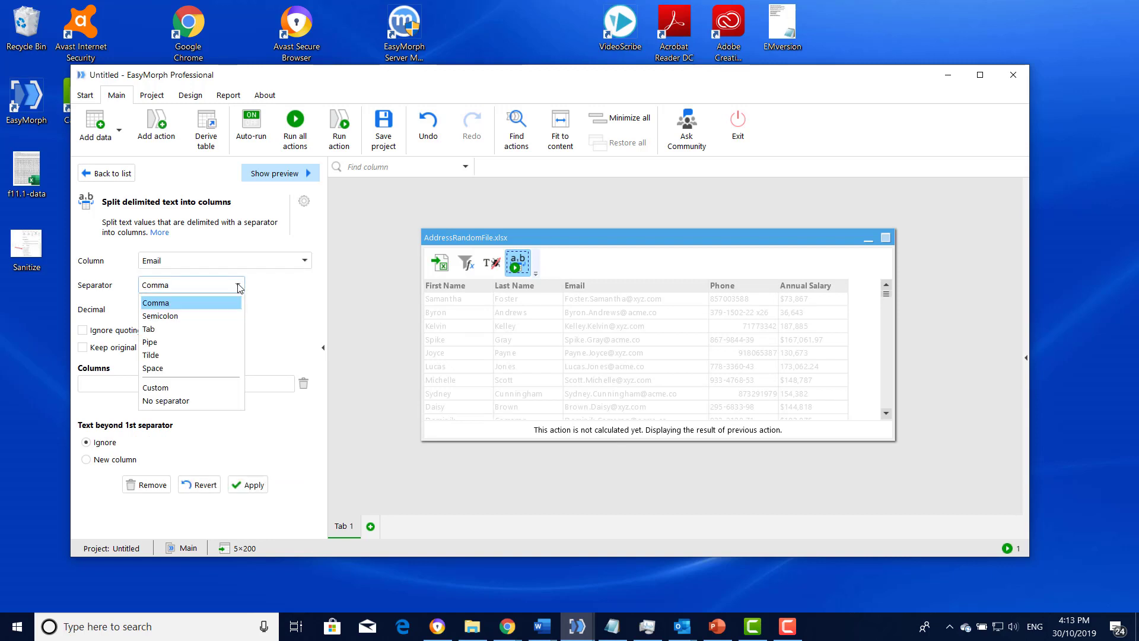
left_click(159, 387)
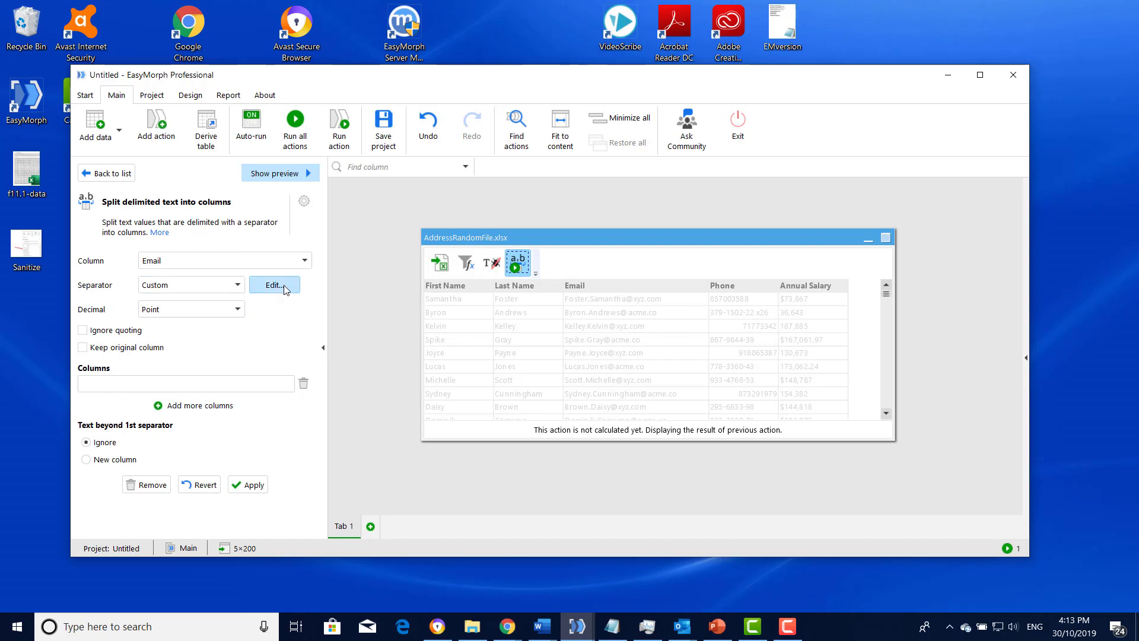
left_click(274, 284)
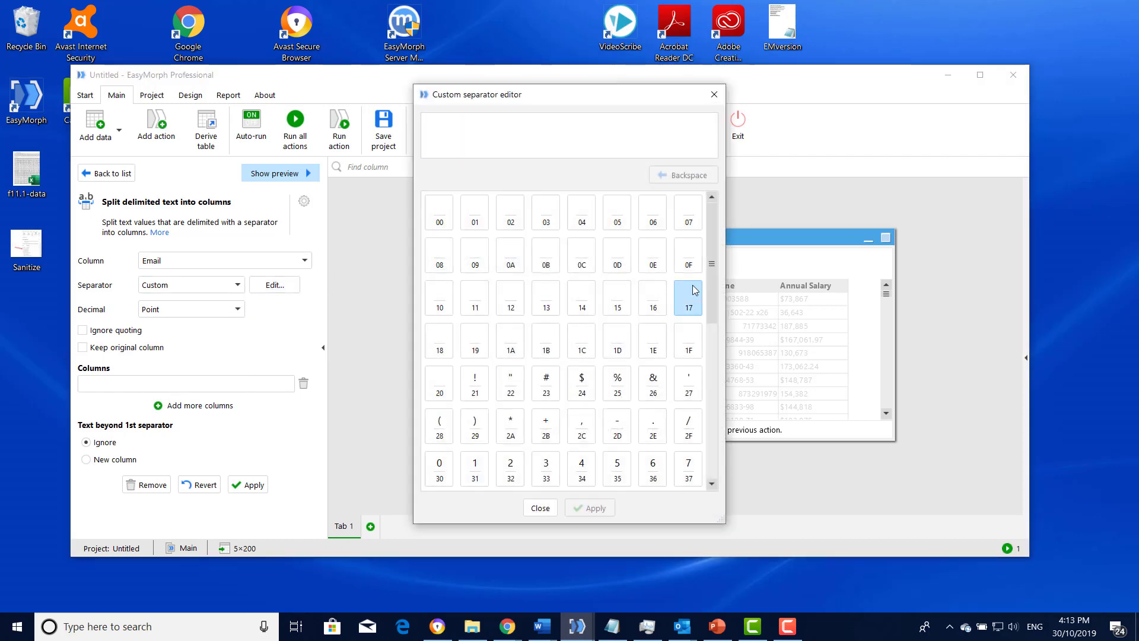
scroll(712, 296, "down", 3)
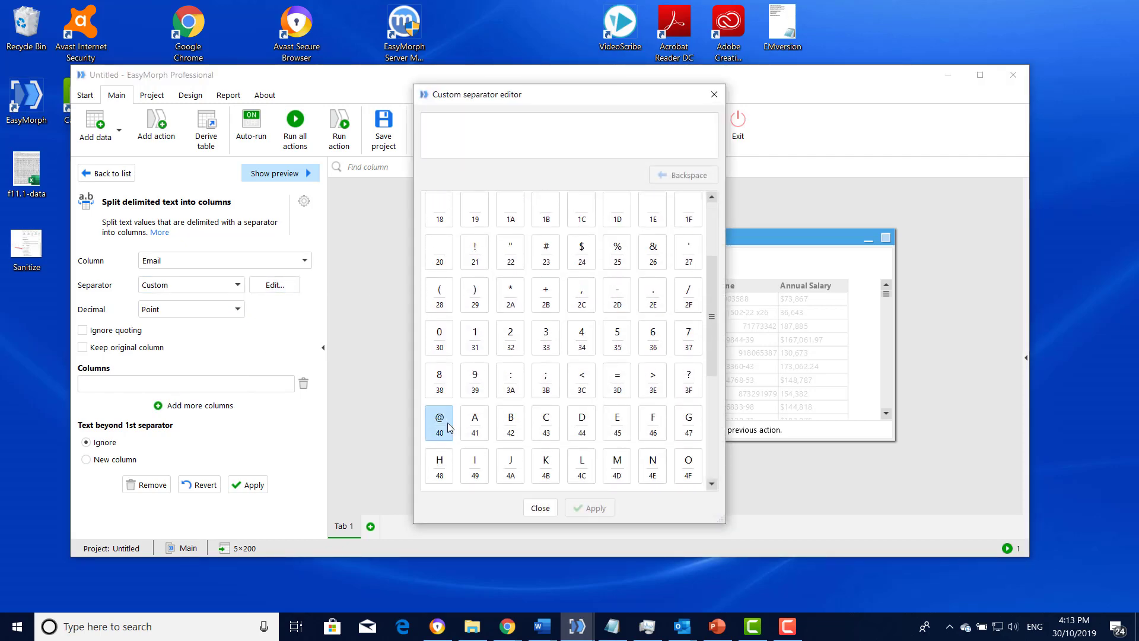
left_click(448, 426)
left_click(587, 508)
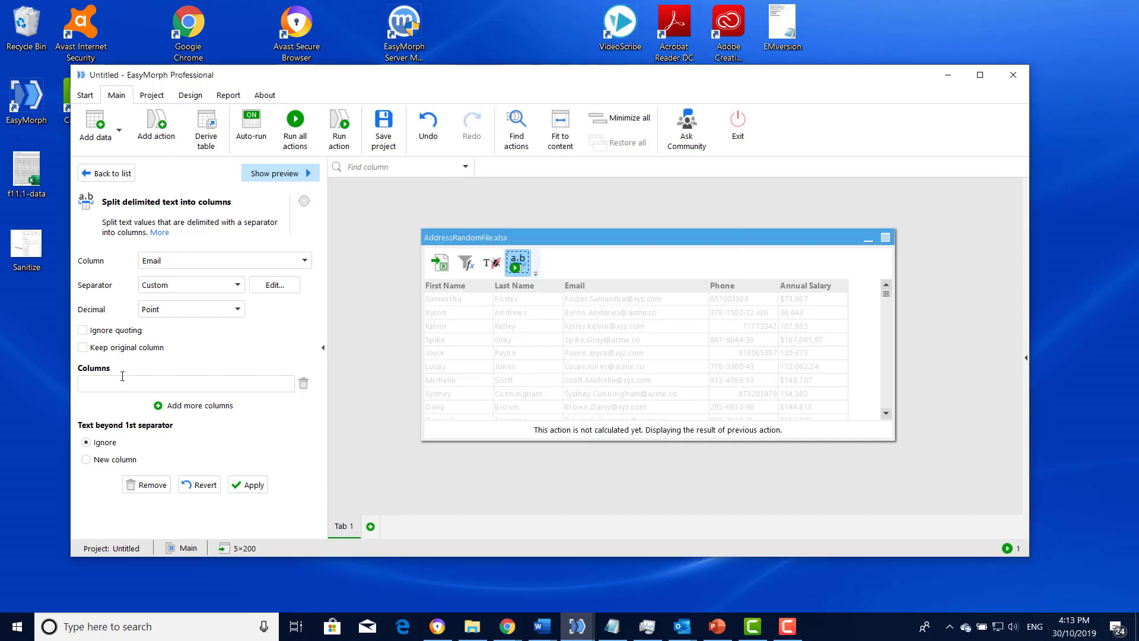
- Keep the original Email column, name the split column EmailName, send the remaining text to a new column Domain, and apply the split
left_click(131, 385)
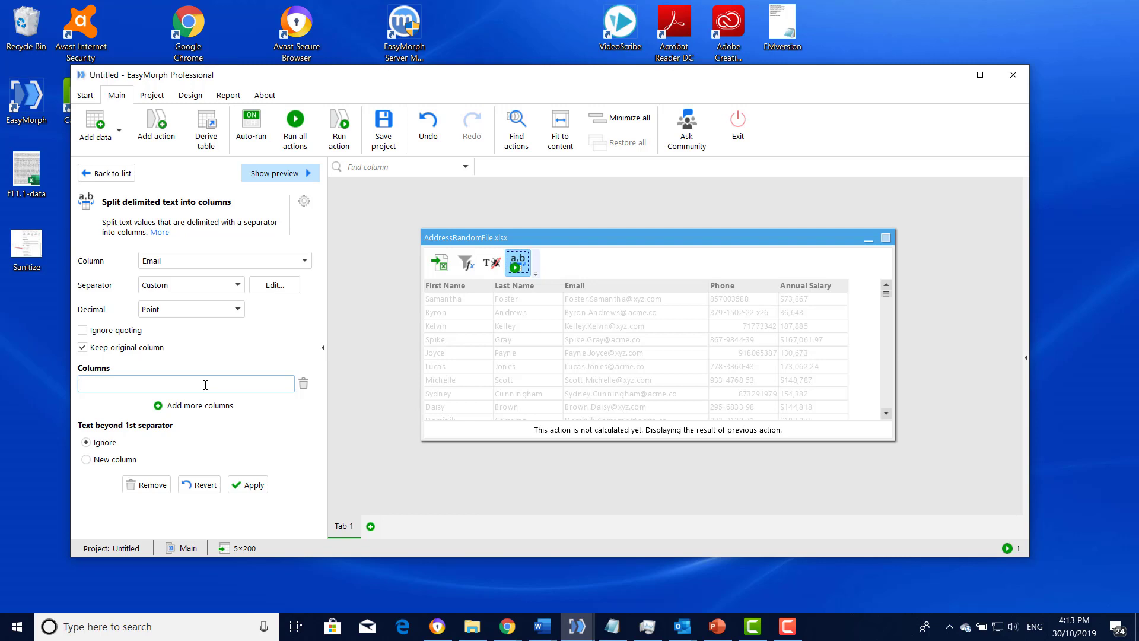
type("EmailName")
left_click(116, 460)
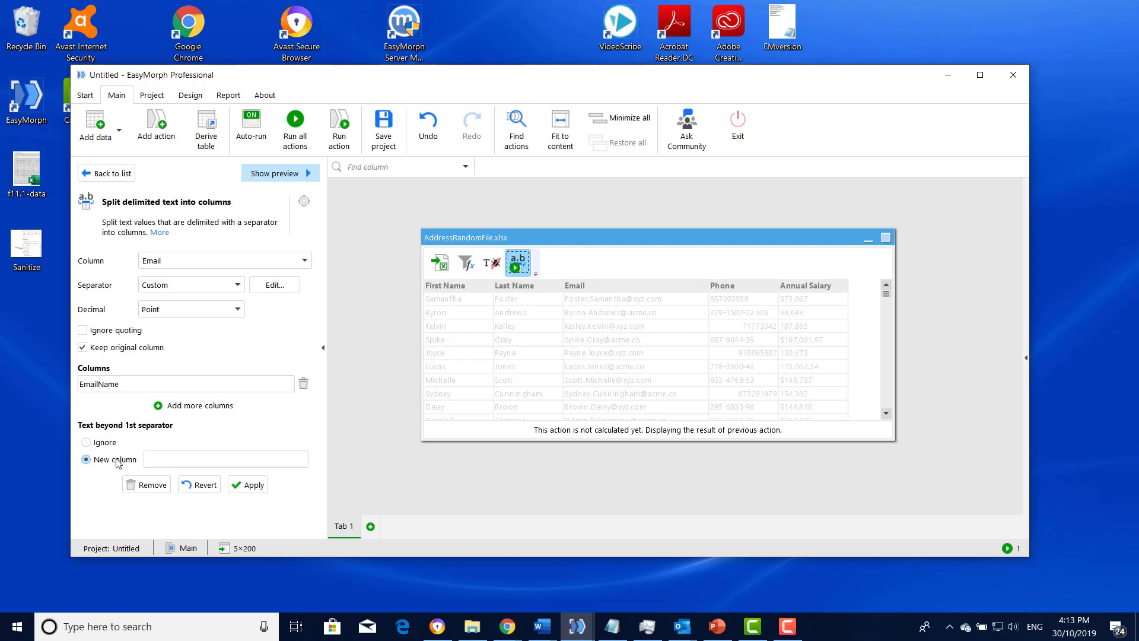
left_click(173, 462)
left_click(248, 484)
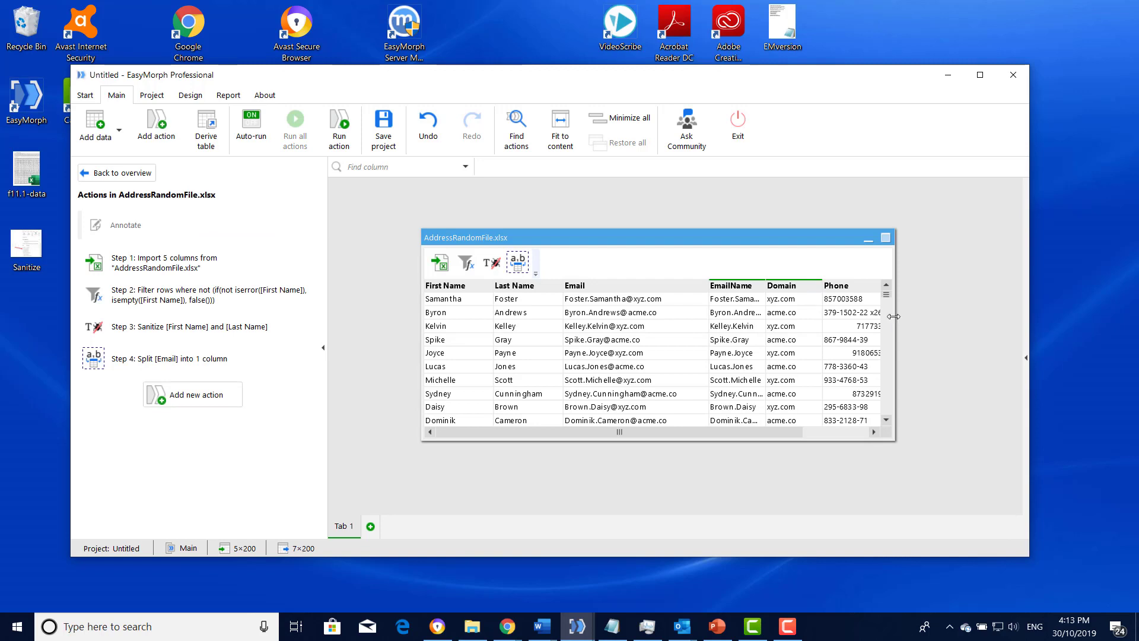
- Widen the table window and the EmailName column so that the full values fit
left_click_drag(896, 315, 984, 316)
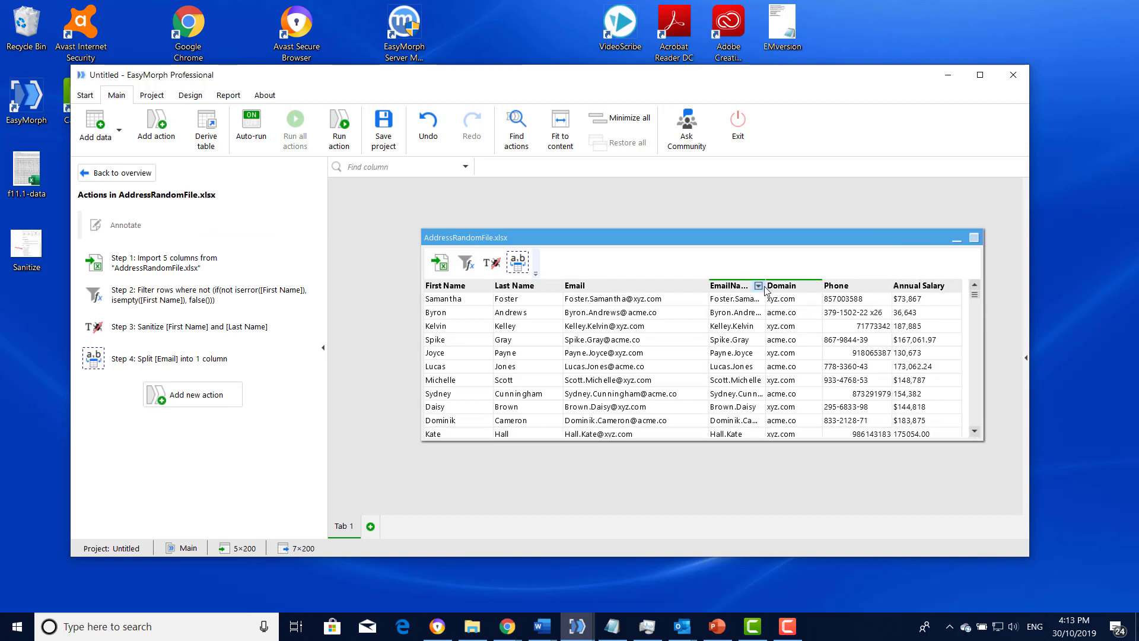
left_click_drag(765, 286, 815, 286)
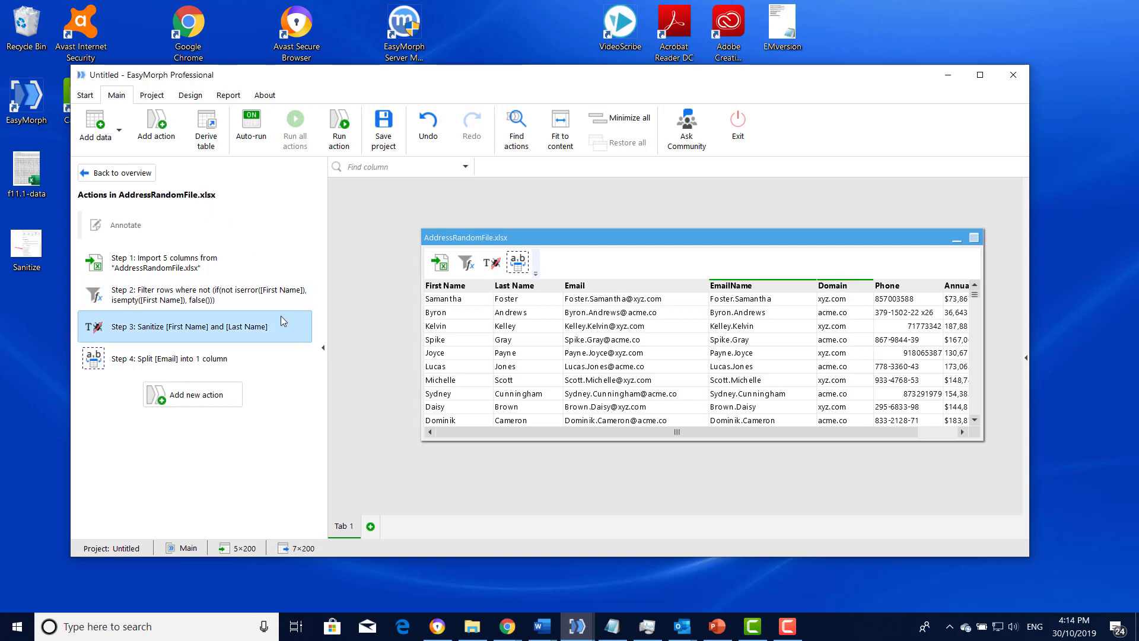
- Add a Calculate new column(s) action, position its result after the Email column, and name the new column NewEmail
left_click(158, 144)
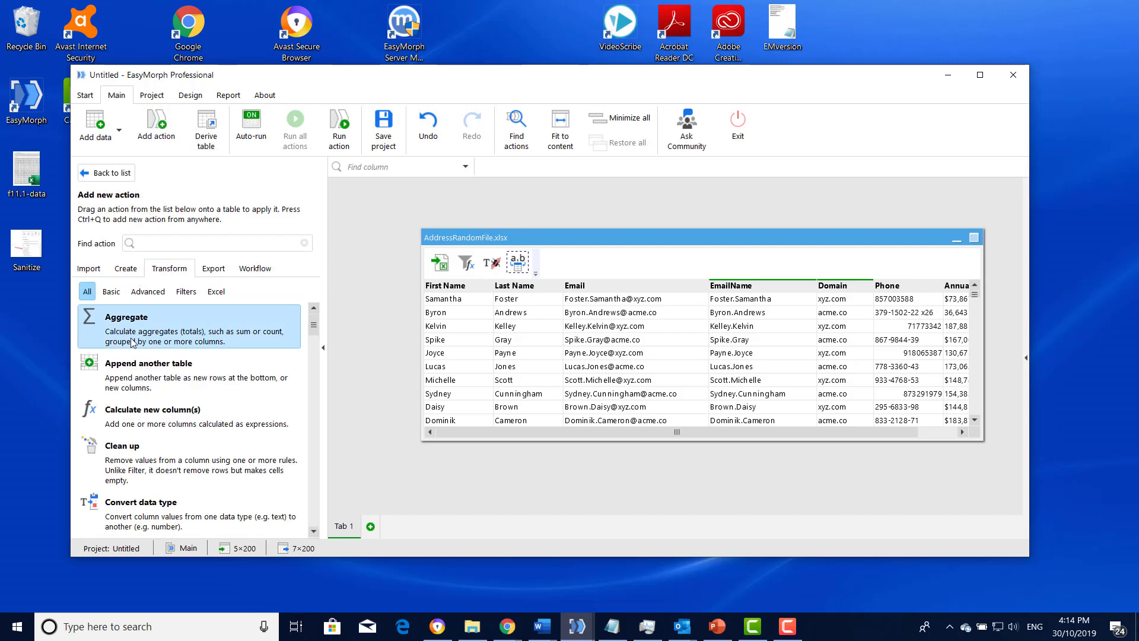
left_click(119, 420)
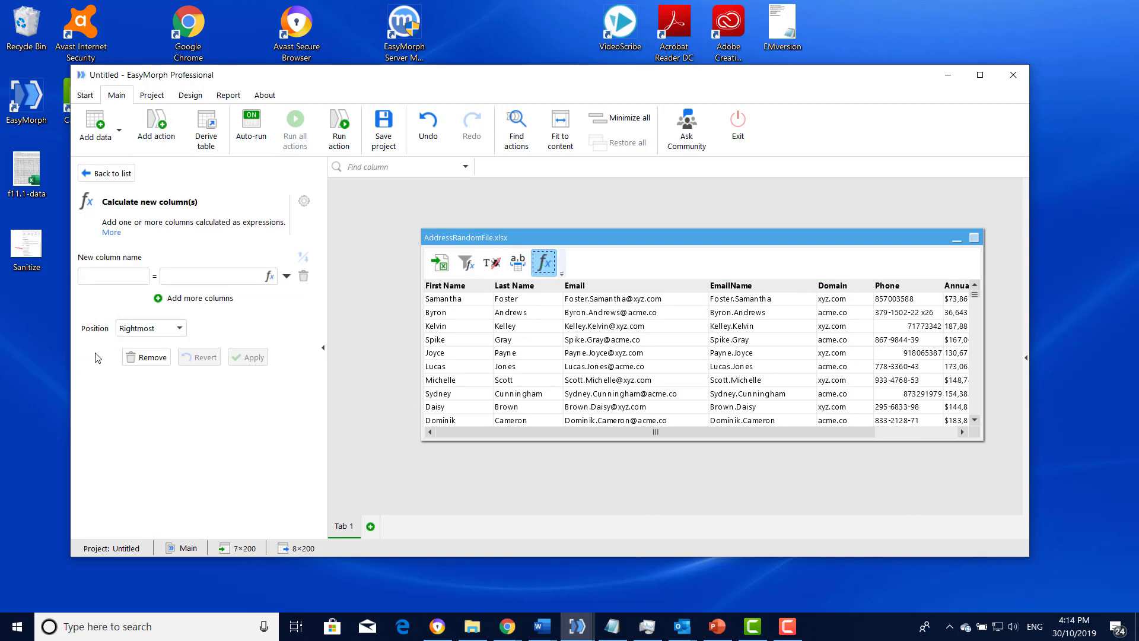
left_click(180, 328)
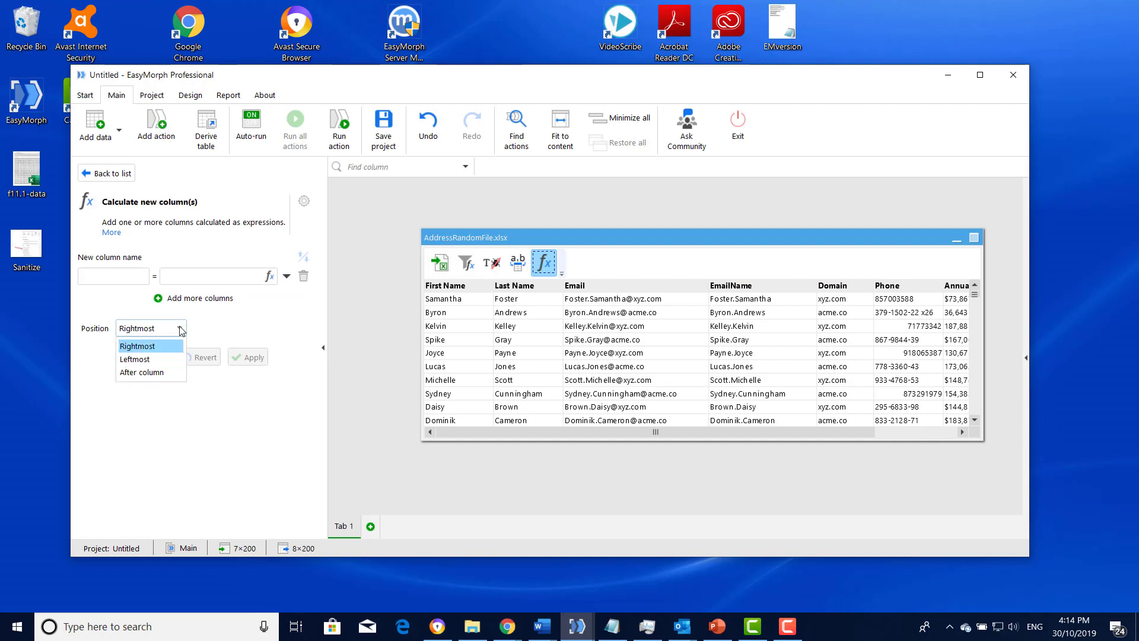
left_click(143, 372)
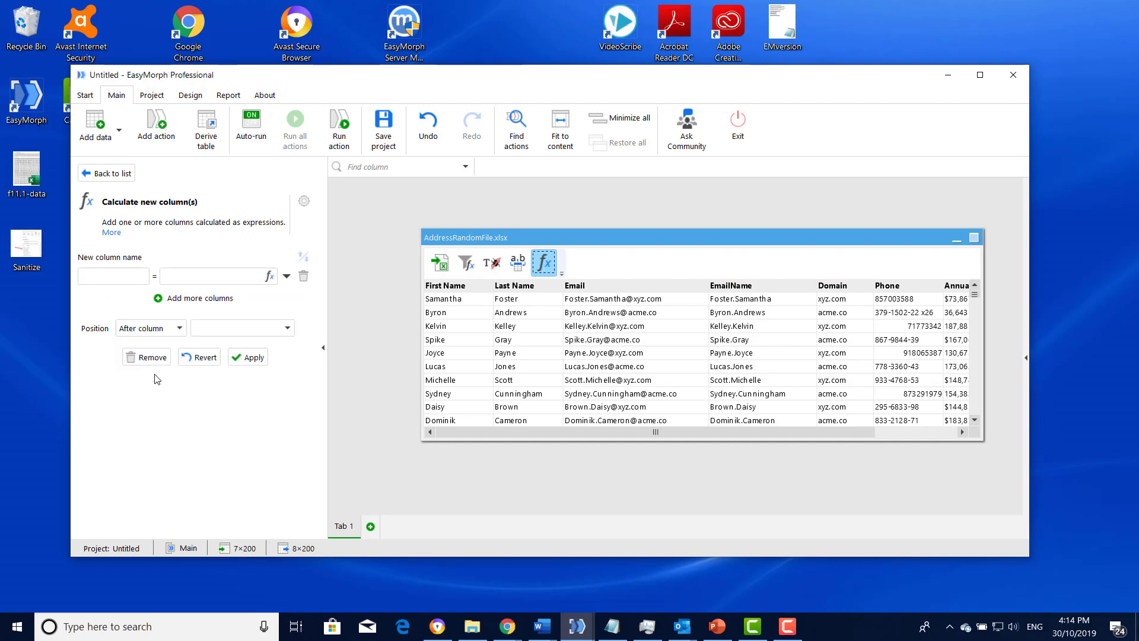
left_click(94, 283)
type("NewEmail")
- Build the NewEmail expression lower([First Name]) & "." & lower([Last Name]) & "@" & [Domain], and look up the lower function's description
left_click(270, 276)
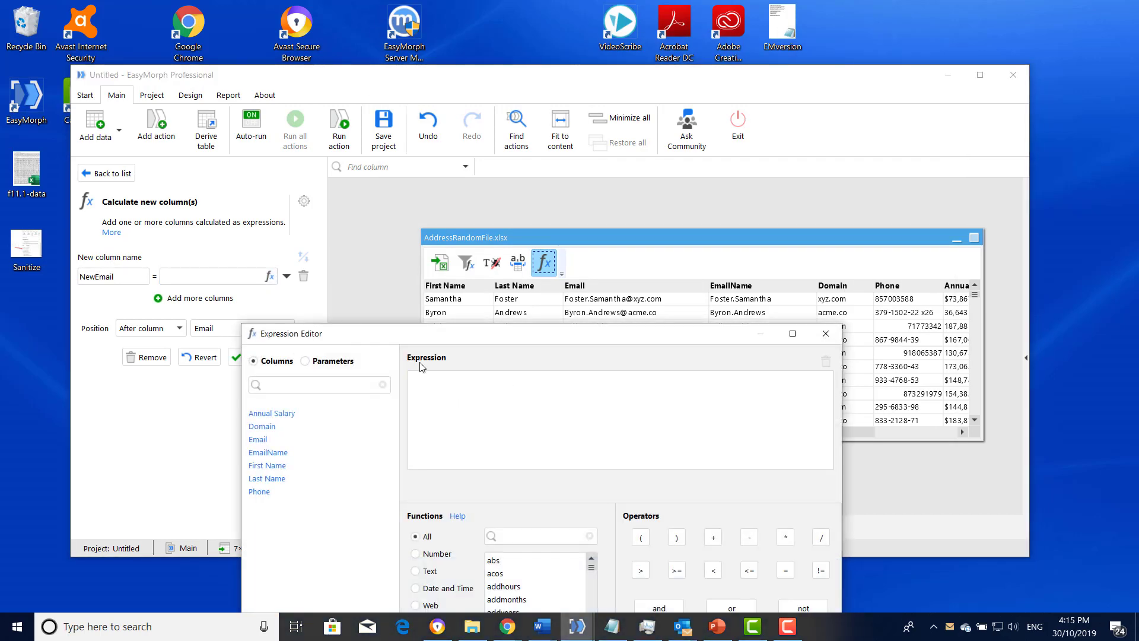
type("lower(")
left_click(267, 466)
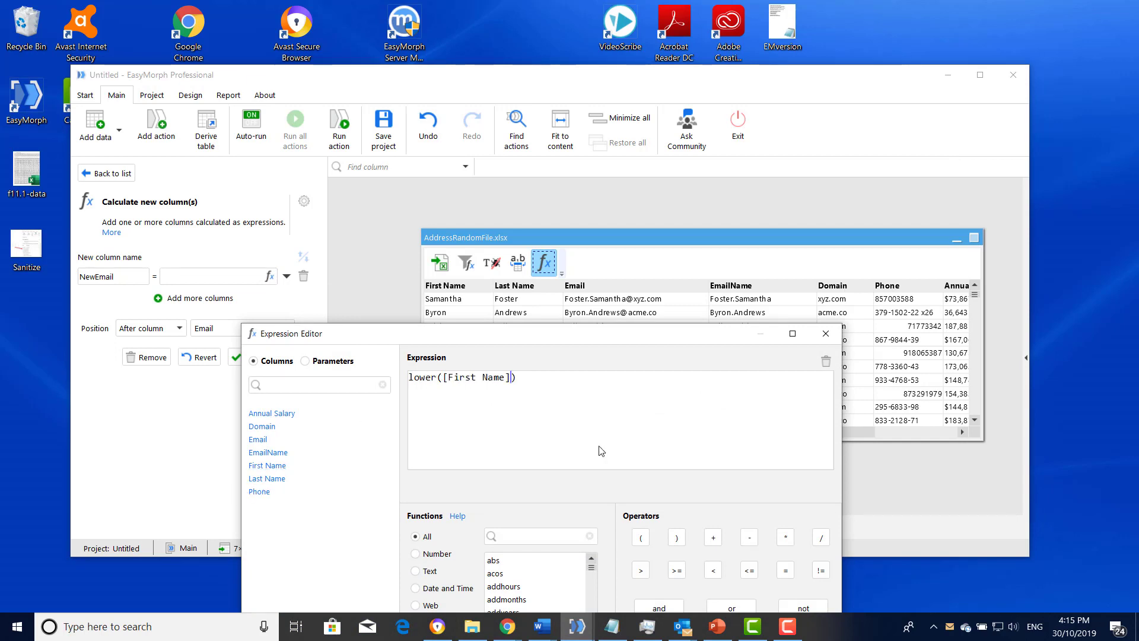
left_click(552, 383)
type("& \".\" & lower(")
double_click(265, 480)
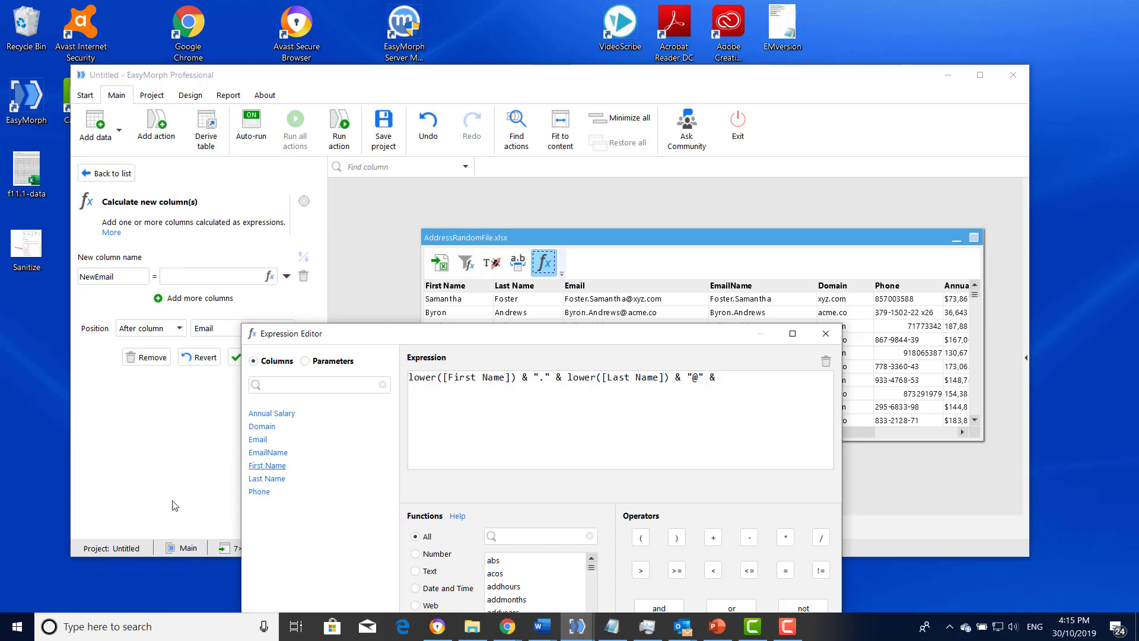
double_click(262, 428)
left_click_drag(530, 340, 574, 215)
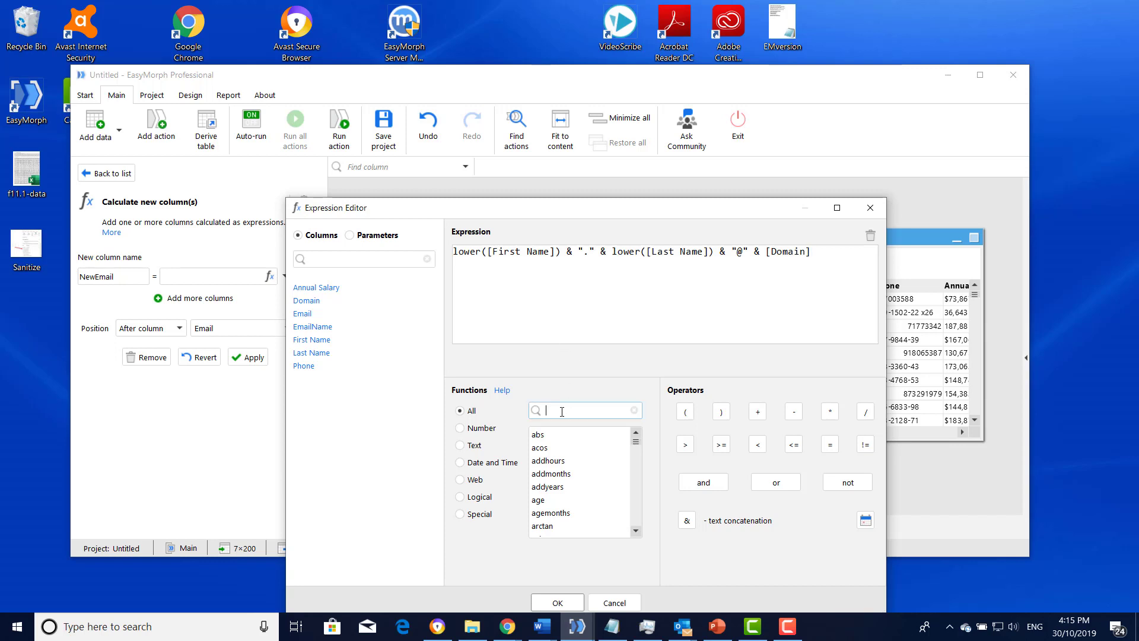
type("lower")
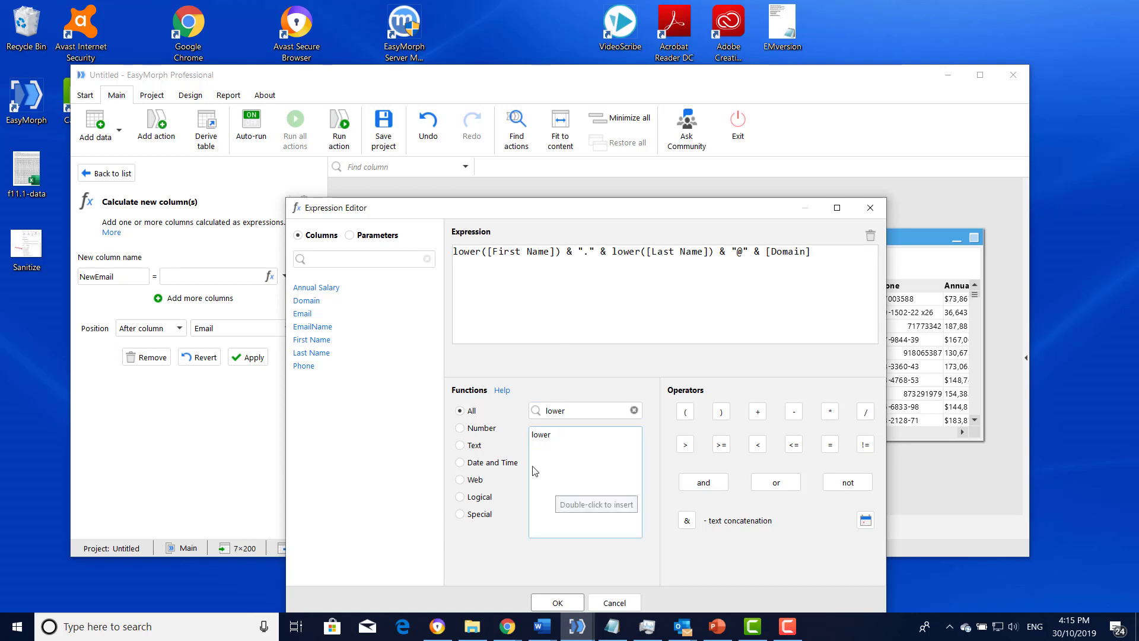
left_click(537, 436)
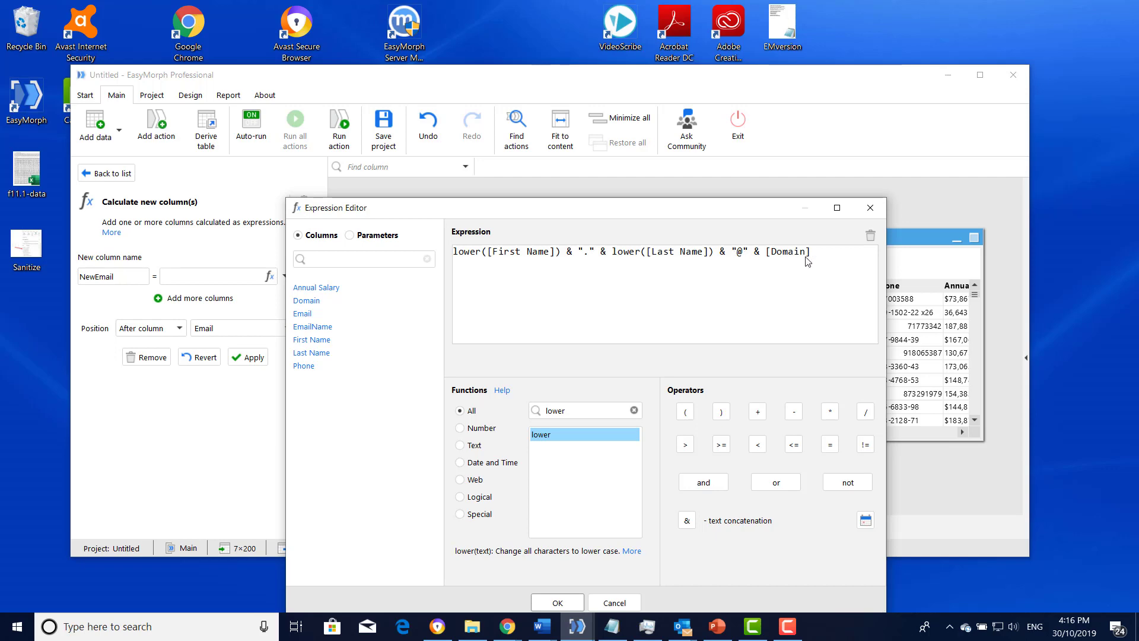
- Confirm and apply the NewEmail calculation, and widen the NewEmail column to fit its values
left_click(558, 602)
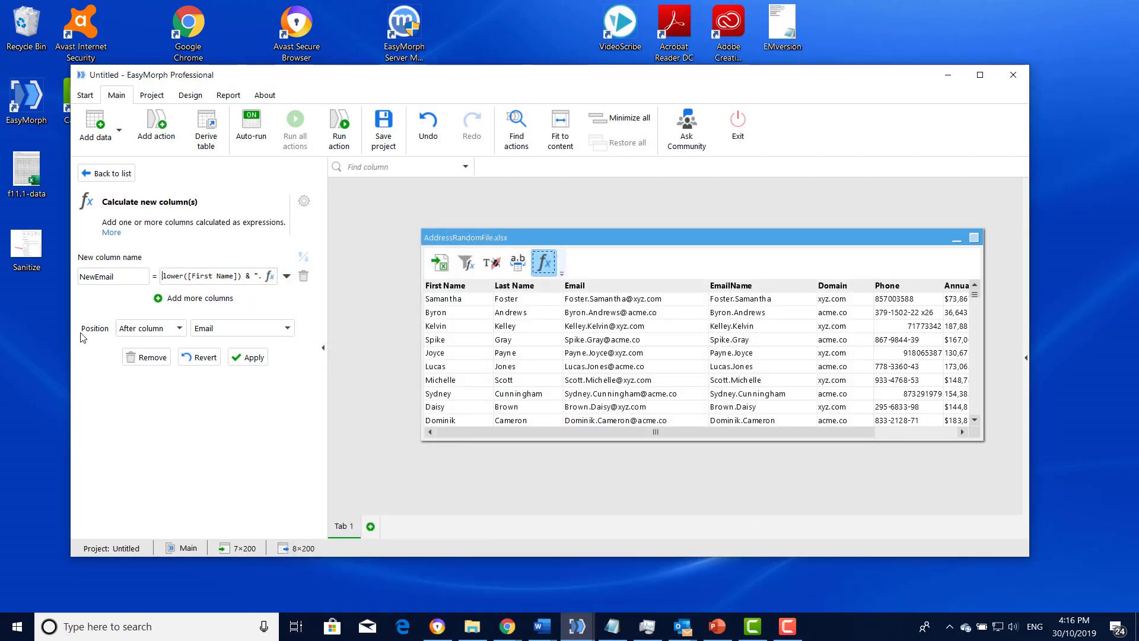
left_click(249, 357)
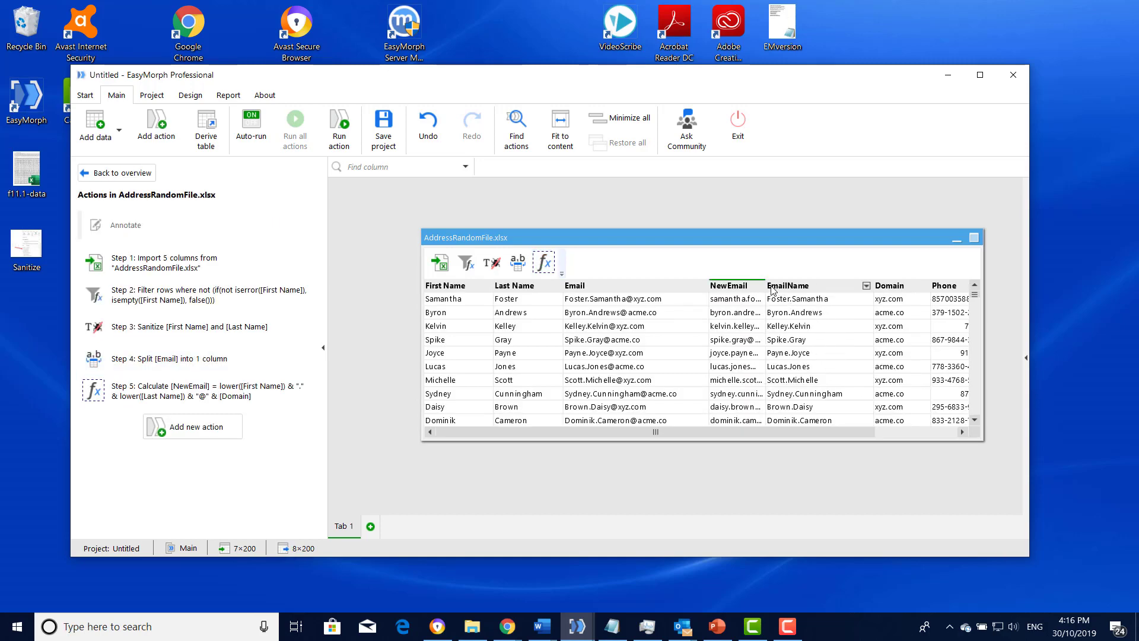
double_click(764, 285)
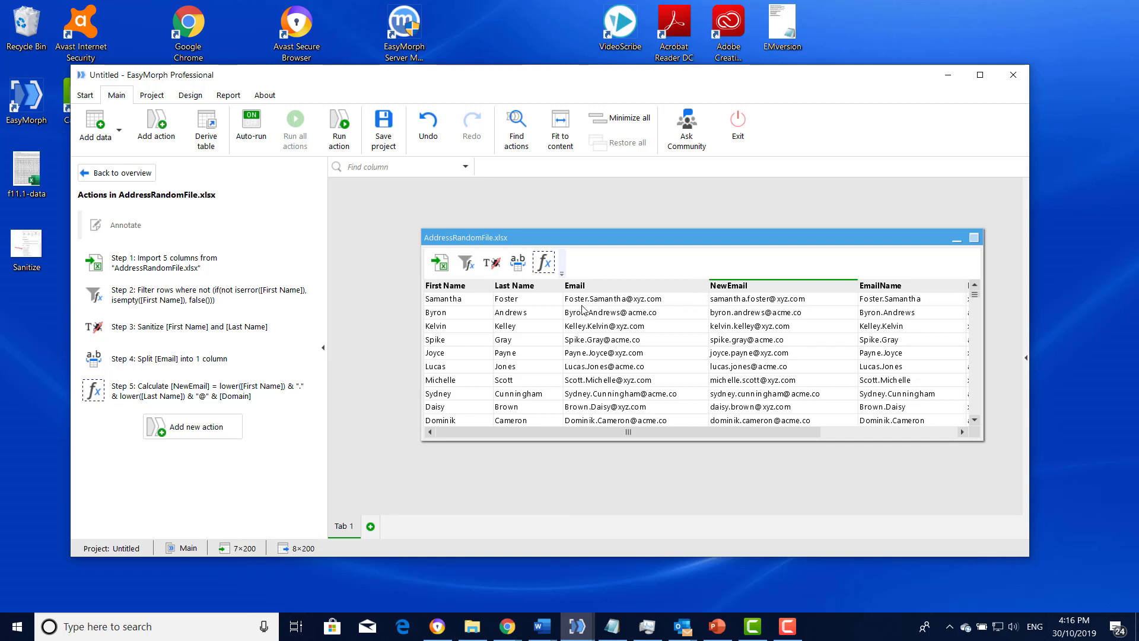
- Remove the Email, EmailName and Domain columns from the table
left_click(621, 287)
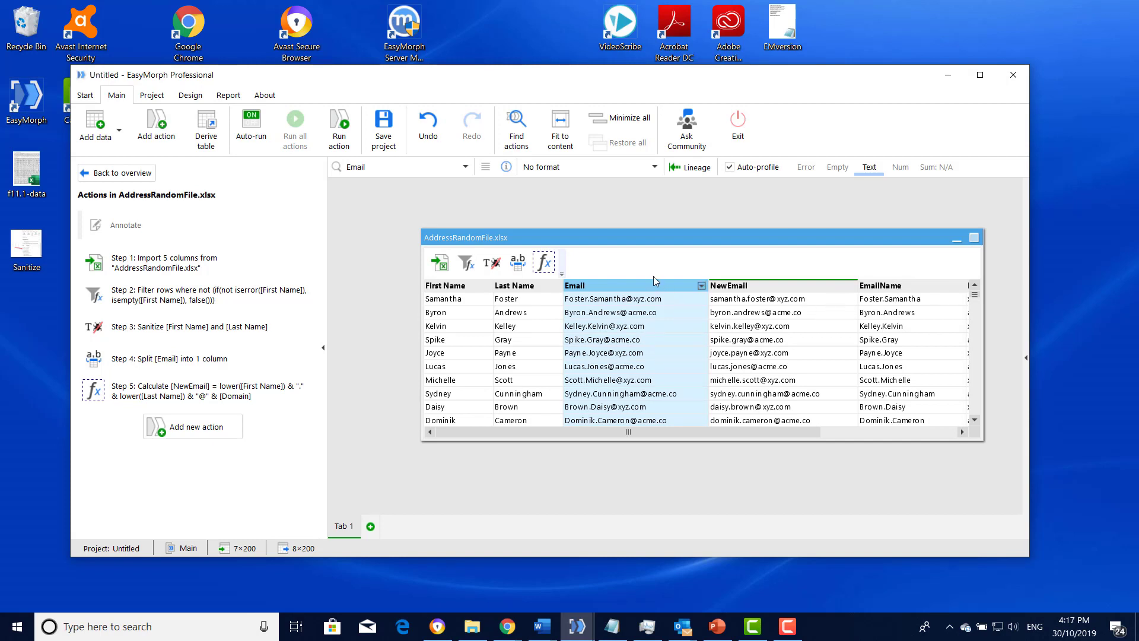
left_click(902, 286, "ctrl")
left_click_drag(786, 429, 861, 430)
left_click(890, 287, "ctrl")
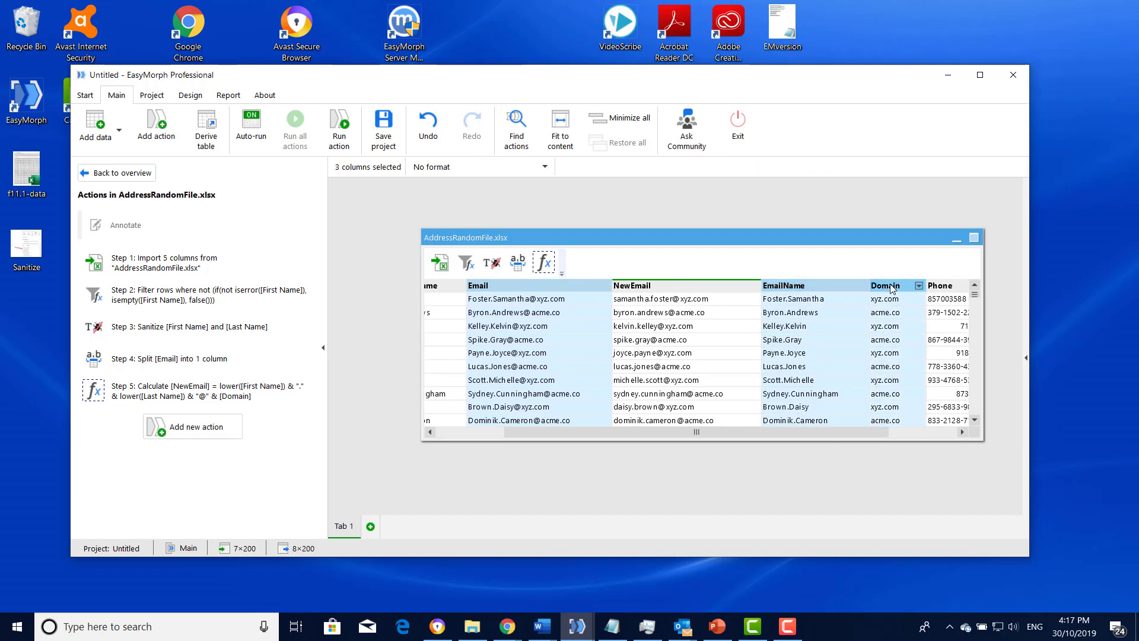
right_click(891, 289)
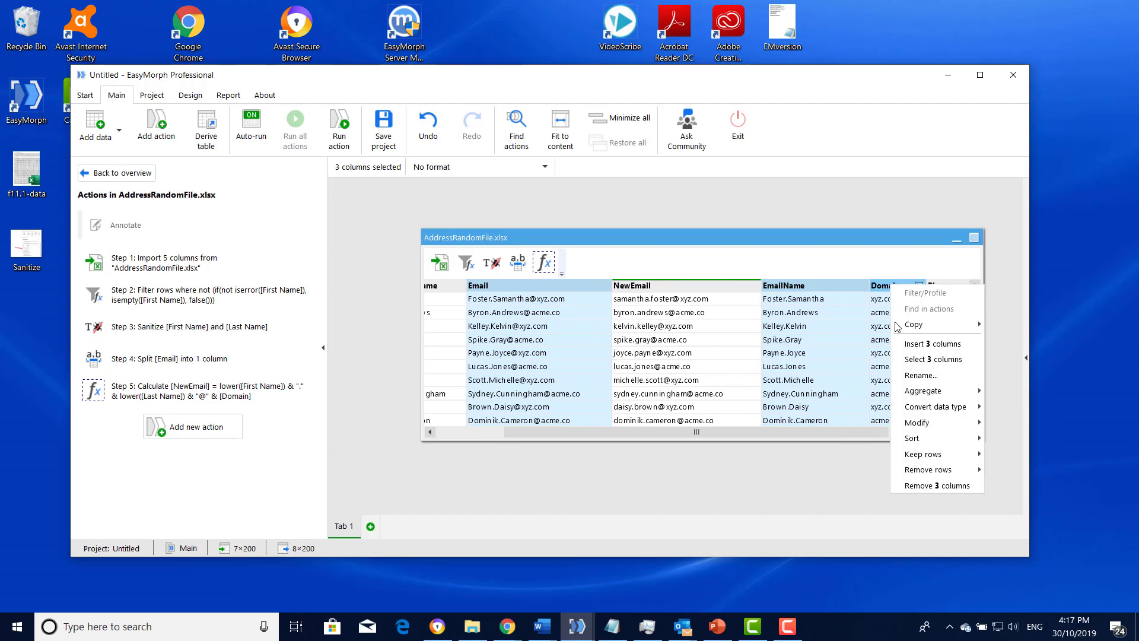
left_click(928, 487)
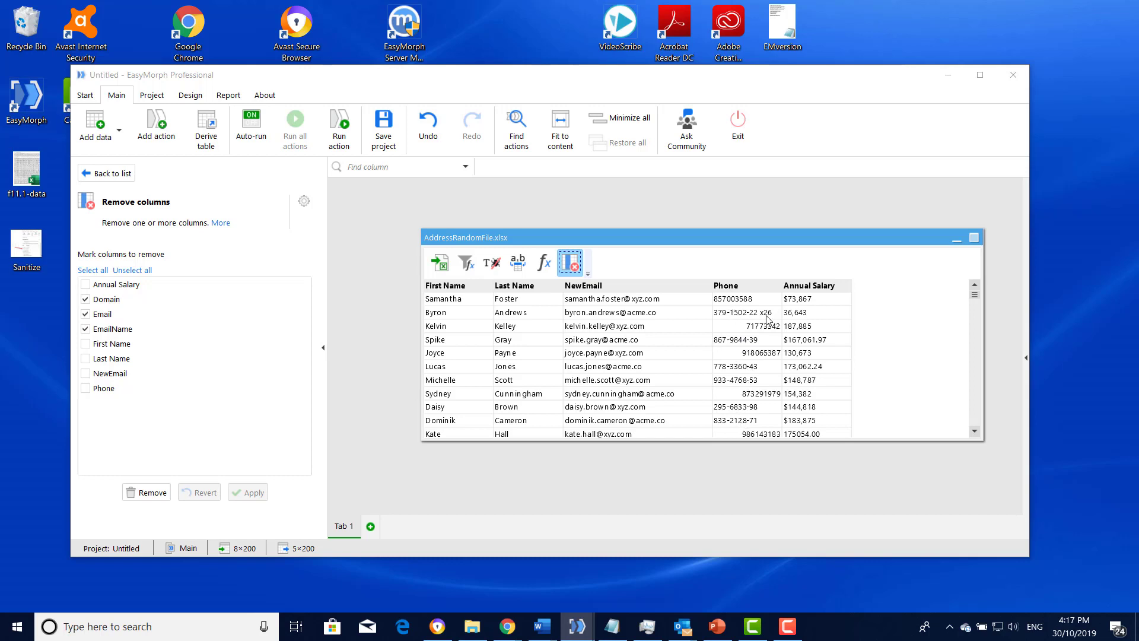
- Add a Modify column(s) action that replaces the Phone values with an expression
left_click(774, 286)
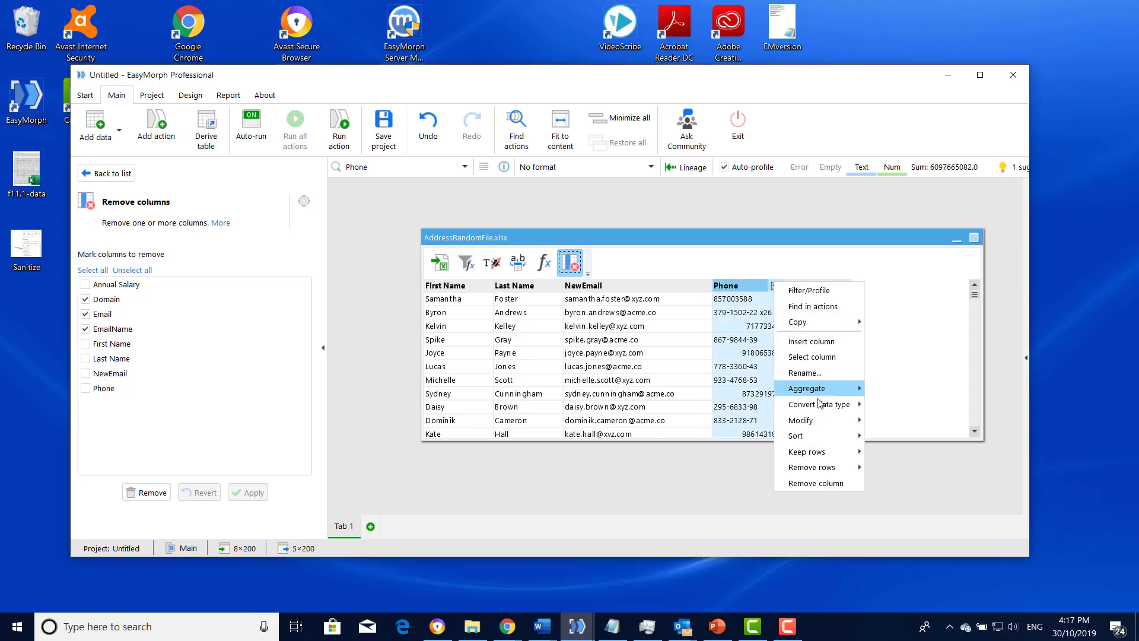
mouse_move(823, 421)
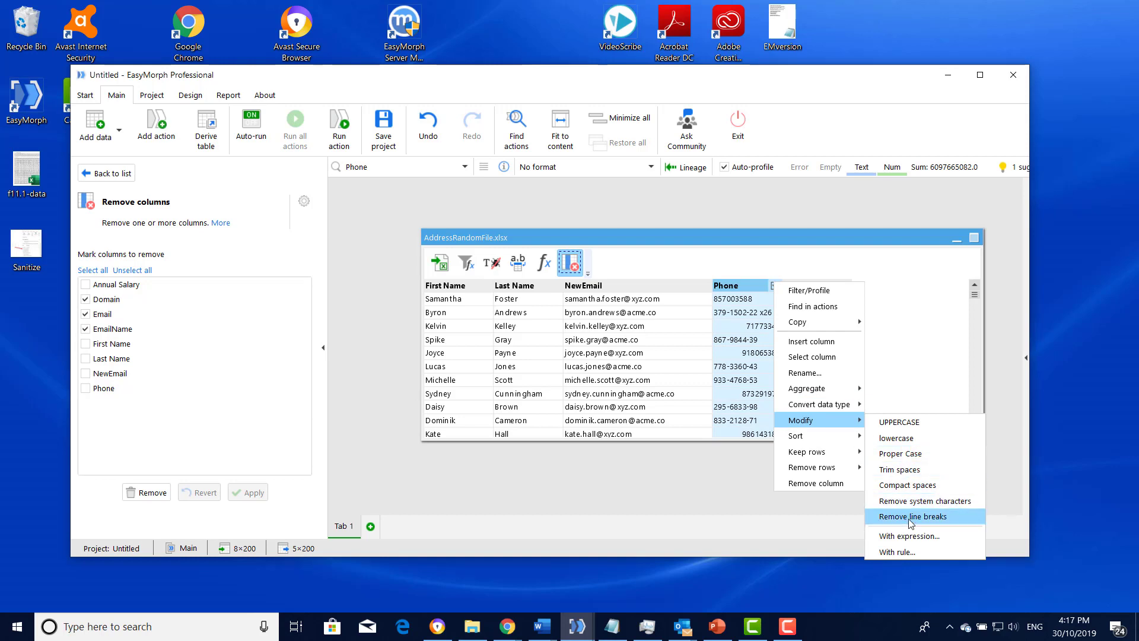
left_click(916, 536)
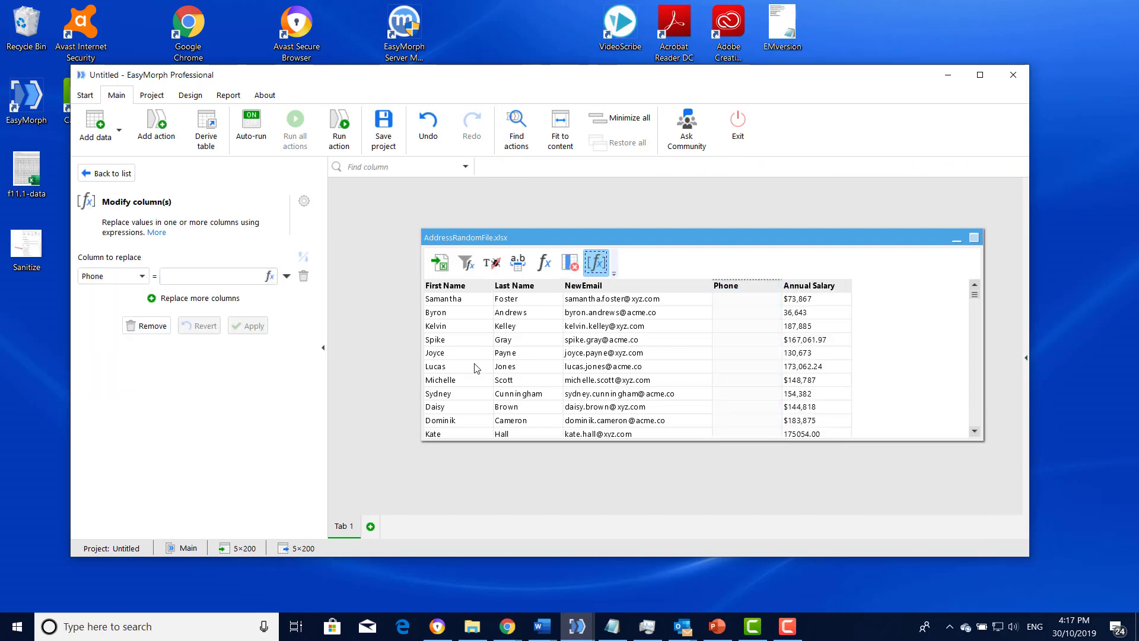
- Set the Phone replacement expression to replace([Phone],"-","") so that the dashes are stripped out
left_click(269, 276)
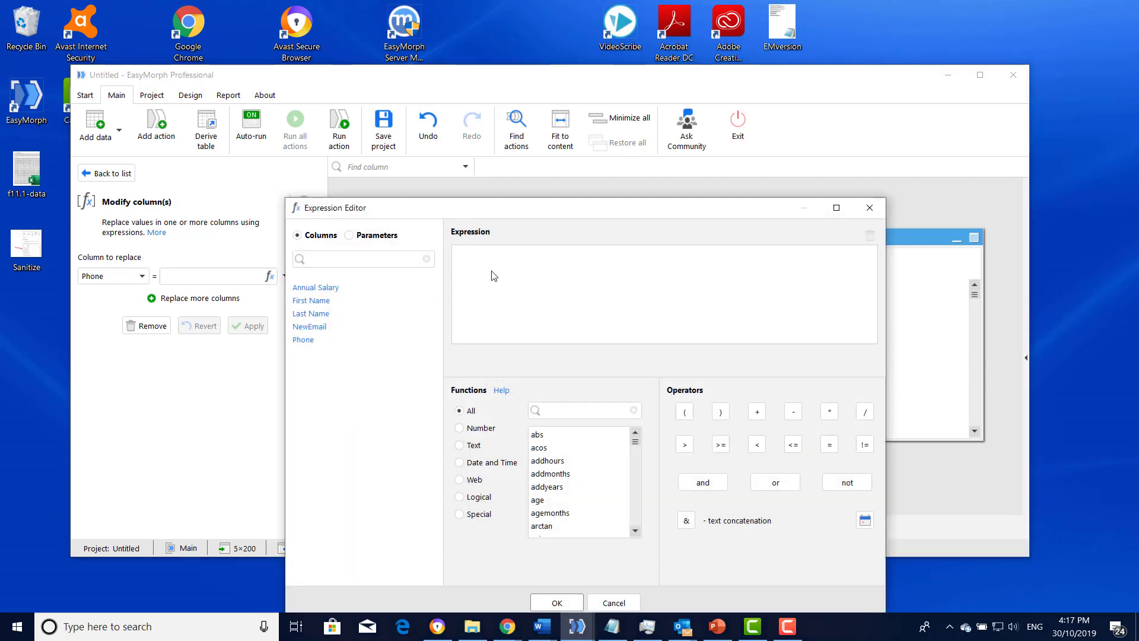
type("replace(")
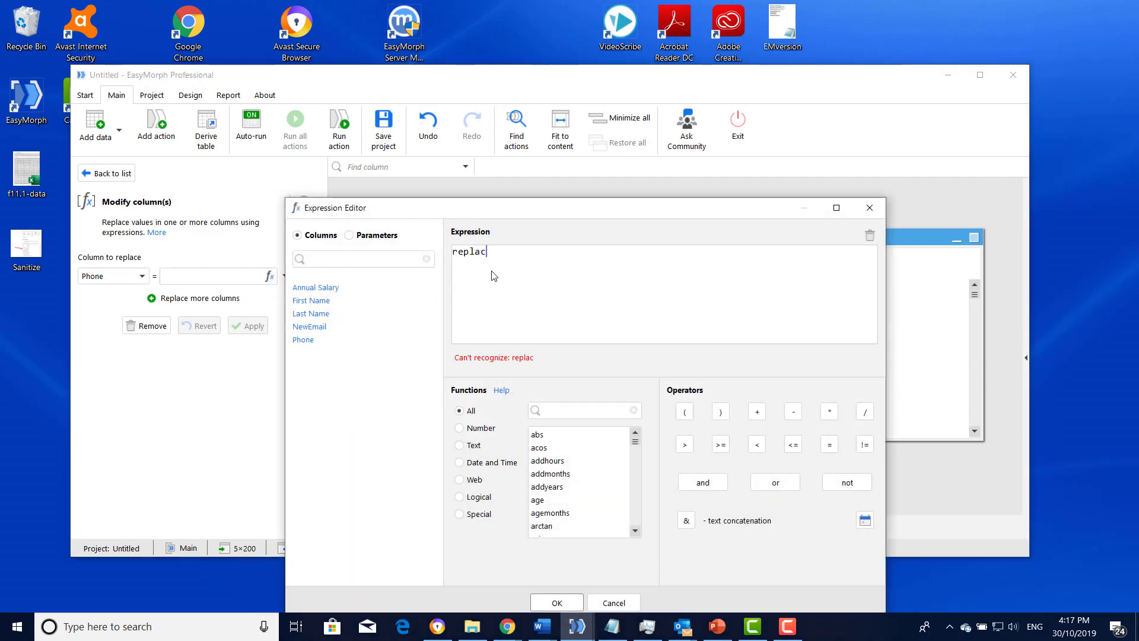
left_click(303, 340)
type(",")
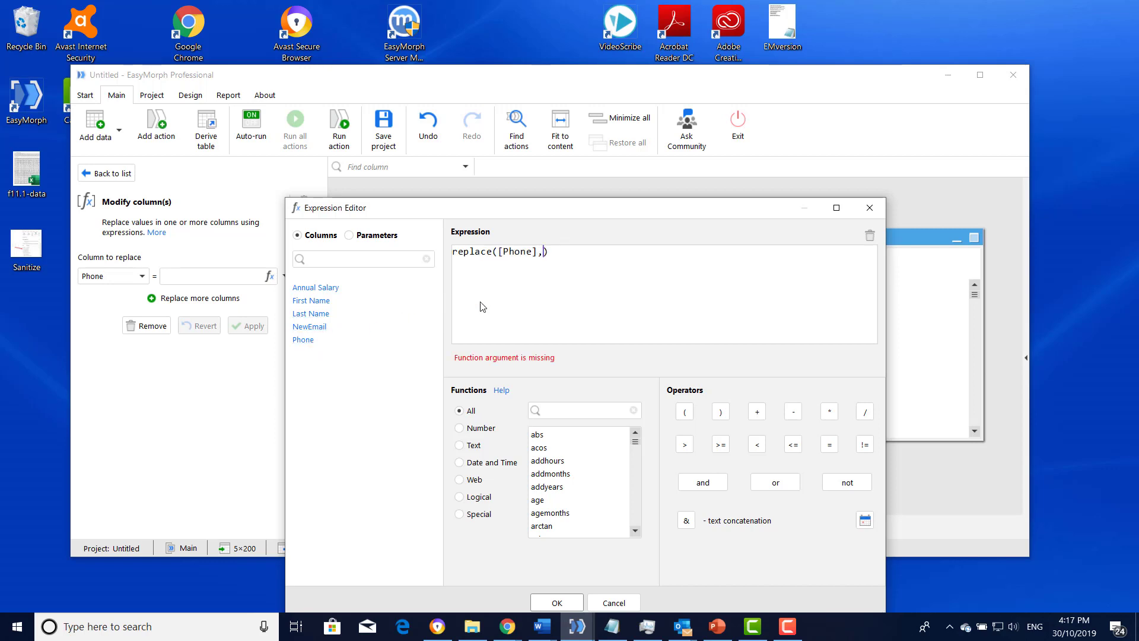
type("\"\"")
type("-,")
type("\"\"")
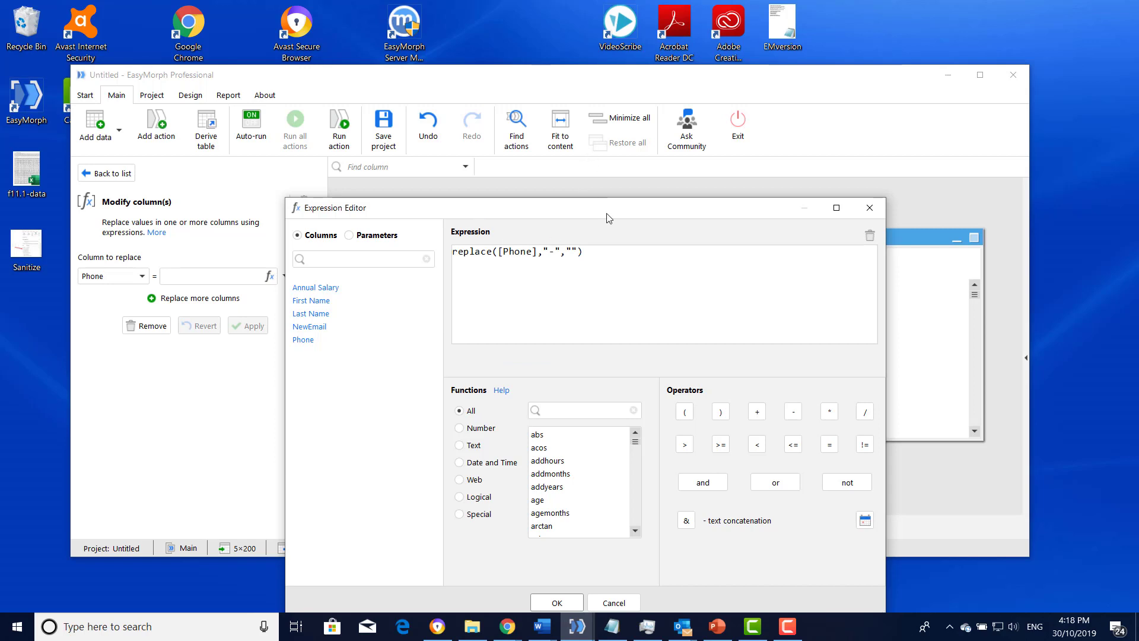
left_click_drag(611, 217, 624, 132)
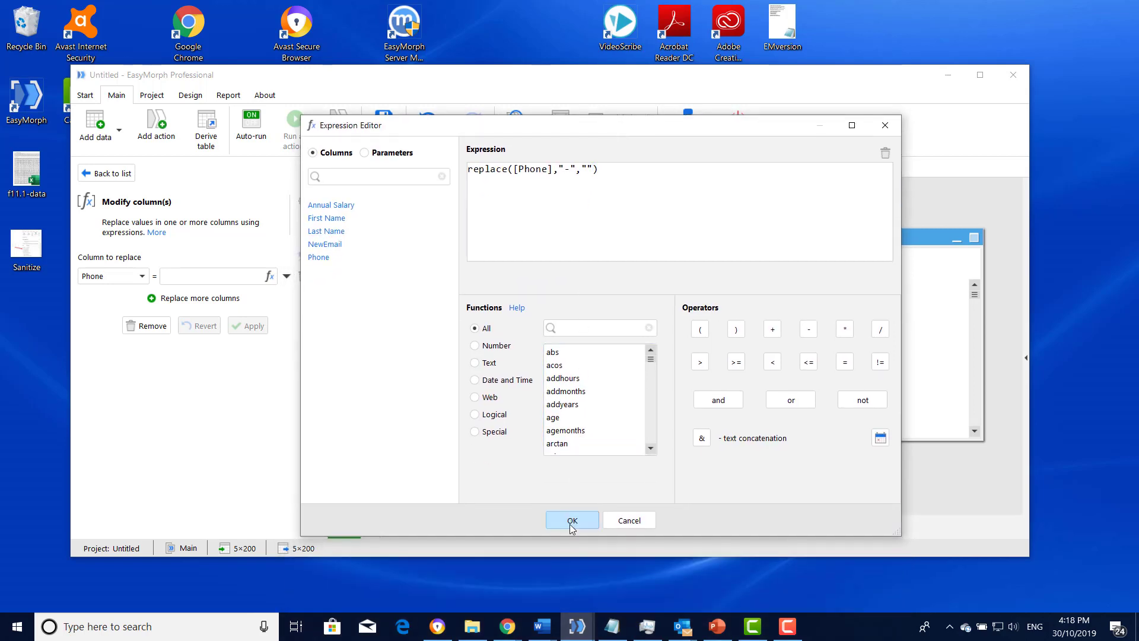
left_click(571, 520)
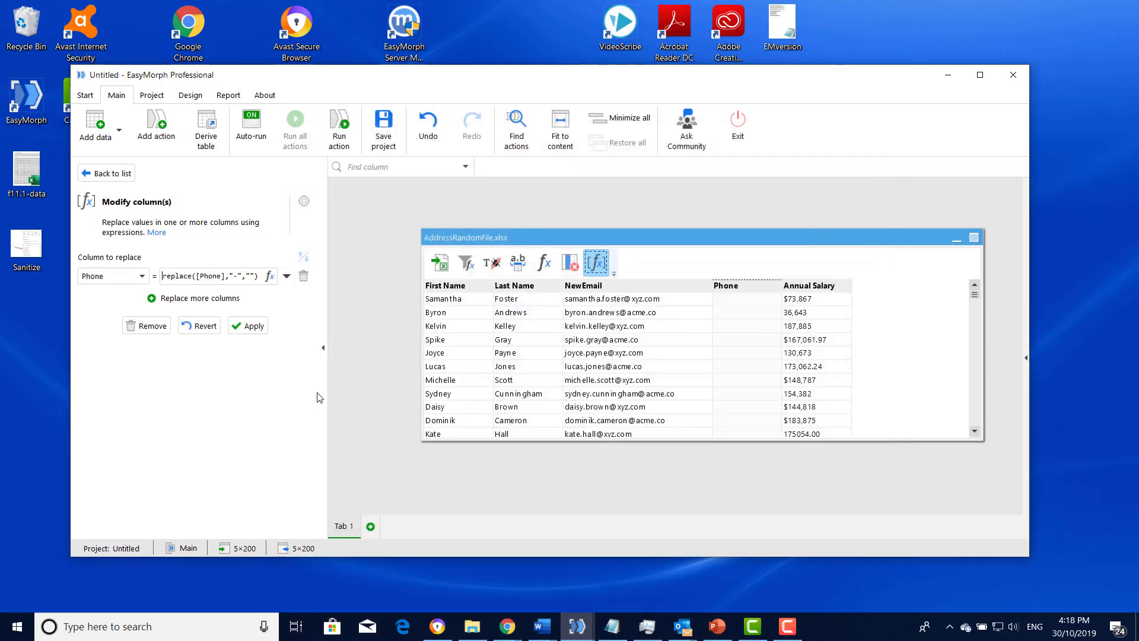
- Apply the dash replacement and compare the Phone column before and after that action
left_click(246, 326)
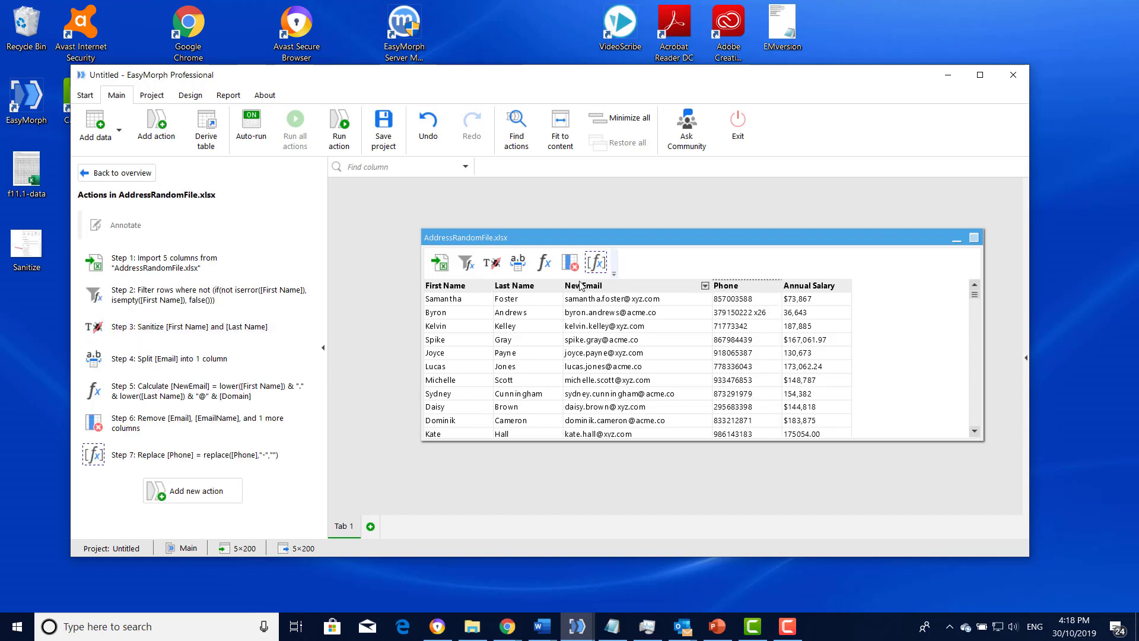
left_click(570, 265)
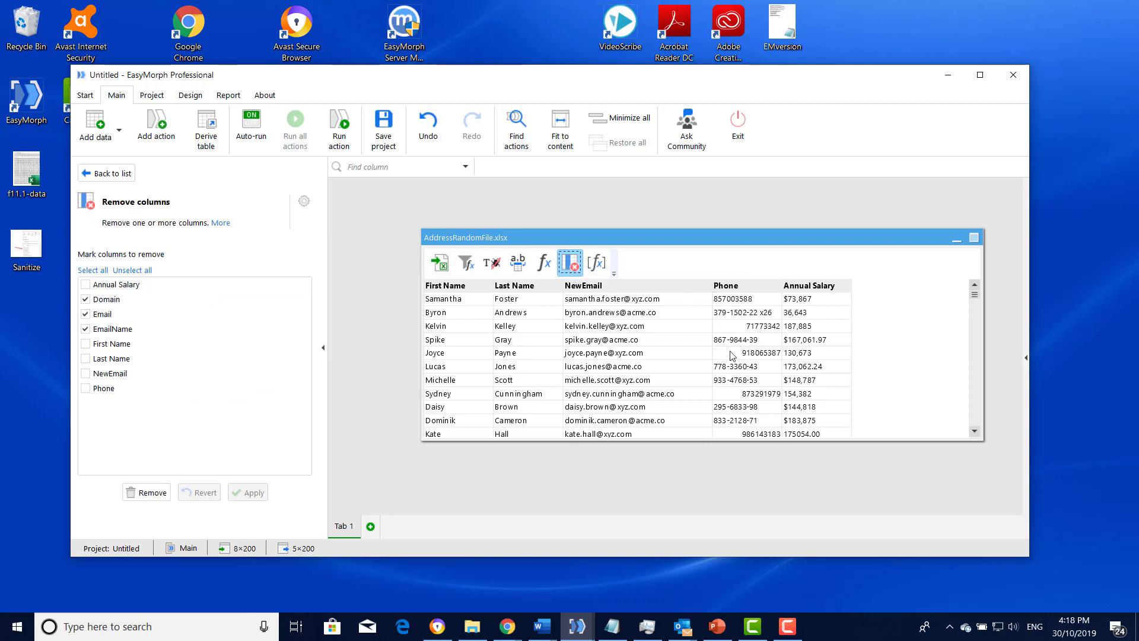
left_click(601, 267)
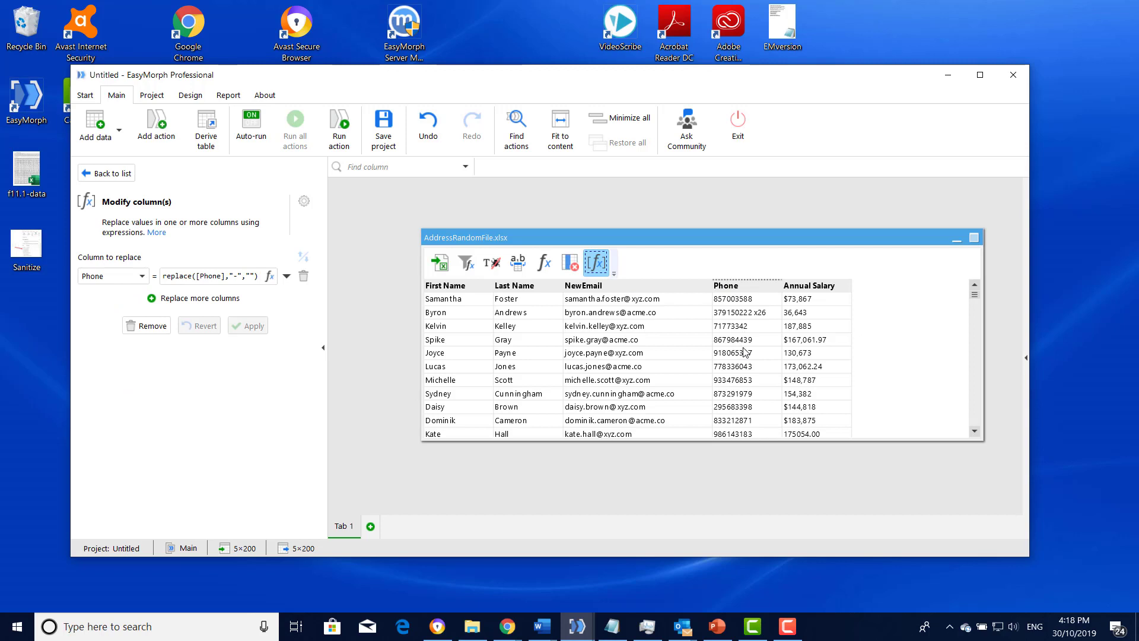
- Add a second Modify column(s) action for the Phone column, again based on an expression
left_click(775, 286)
mouse_move(826, 422)
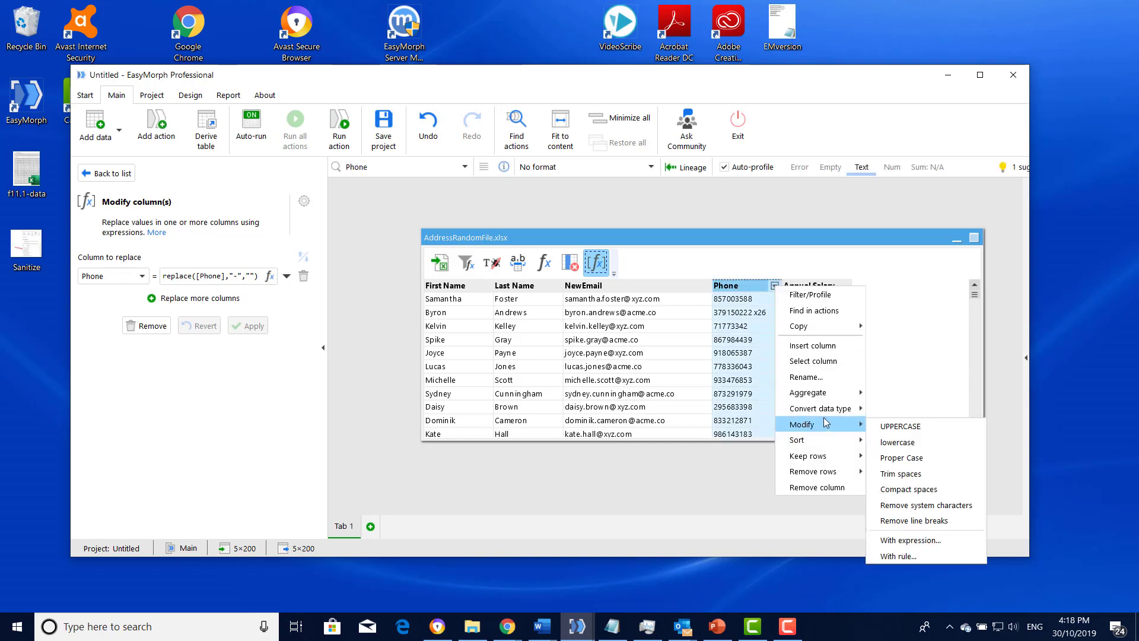
left_click(910, 539)
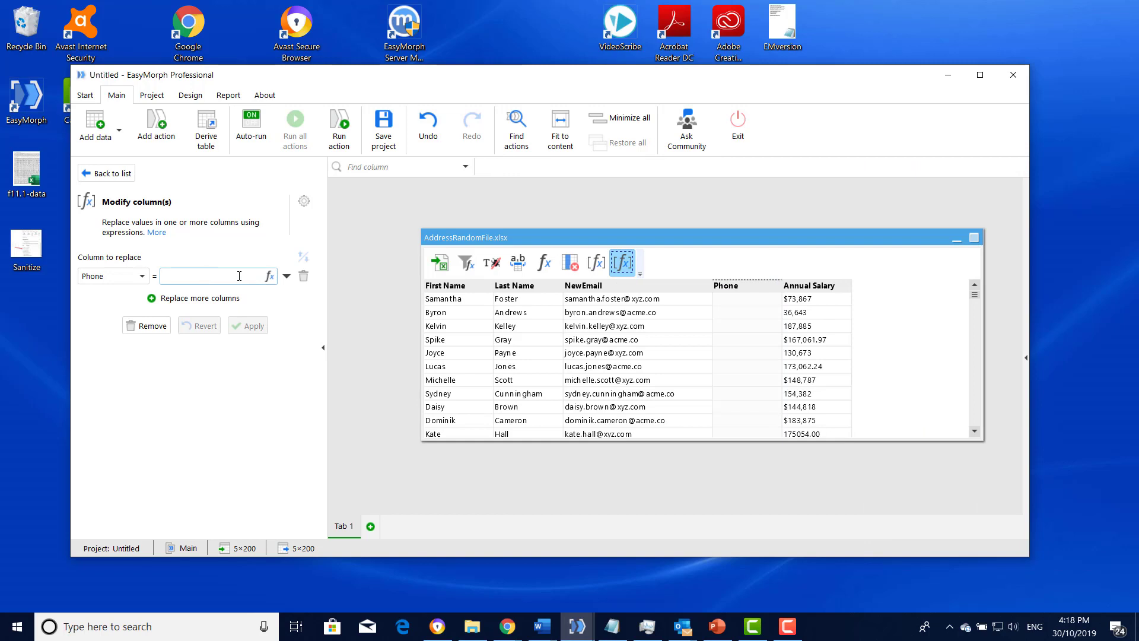
- Set the second Phone expression to =left([Phone],9) to keep only the first nine characters, and apply it
type("=left()")
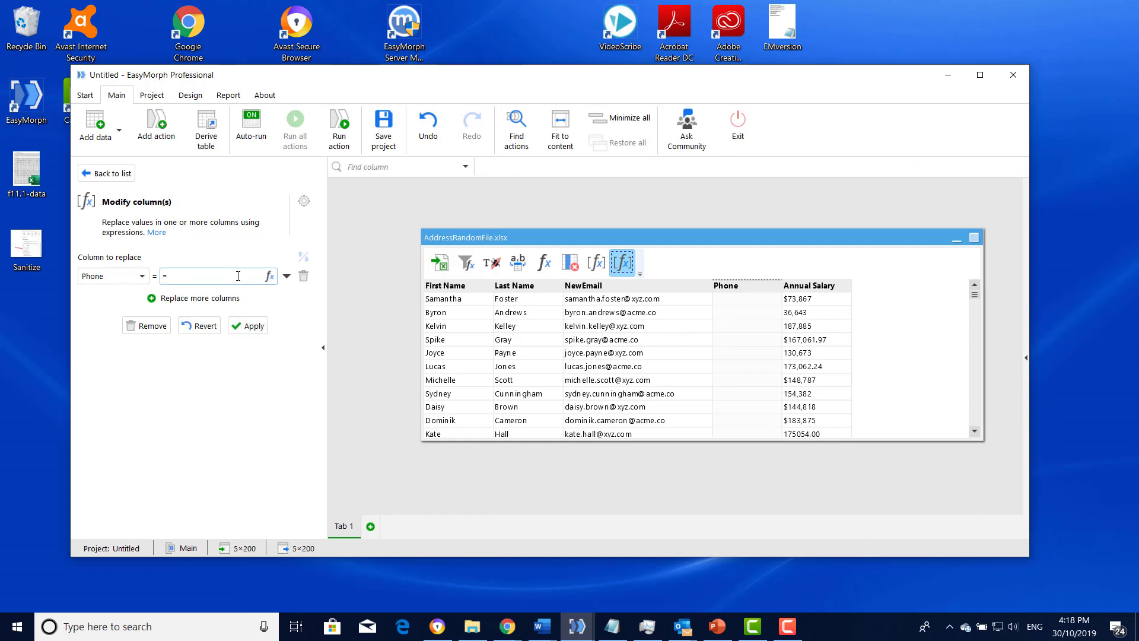
left_click(269, 275)
left_click(329, 257)
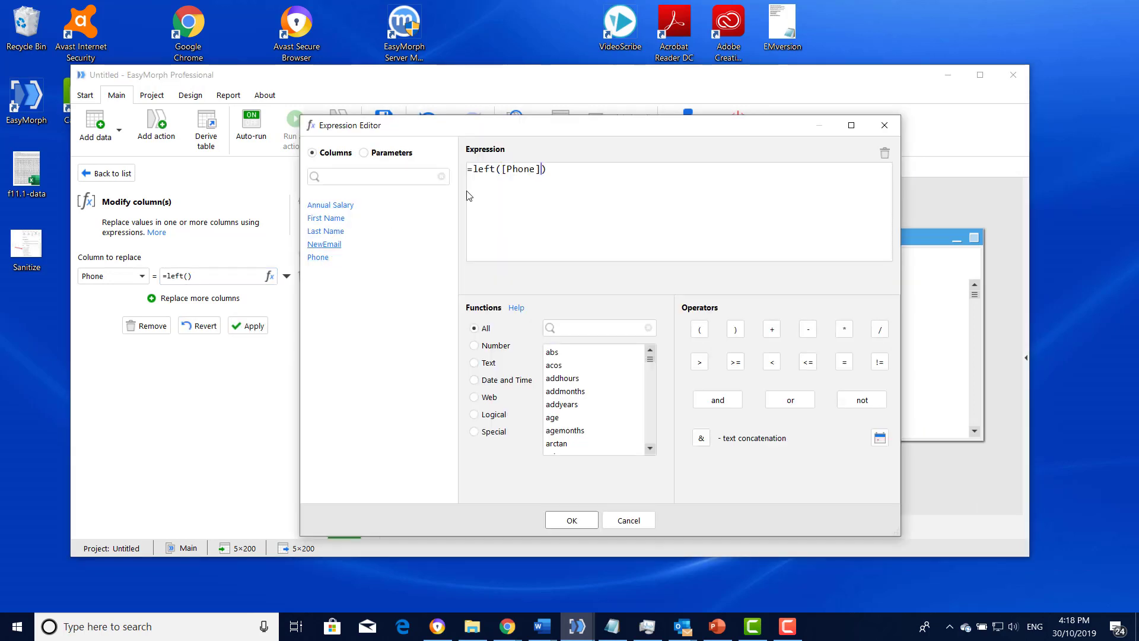
type(",9")
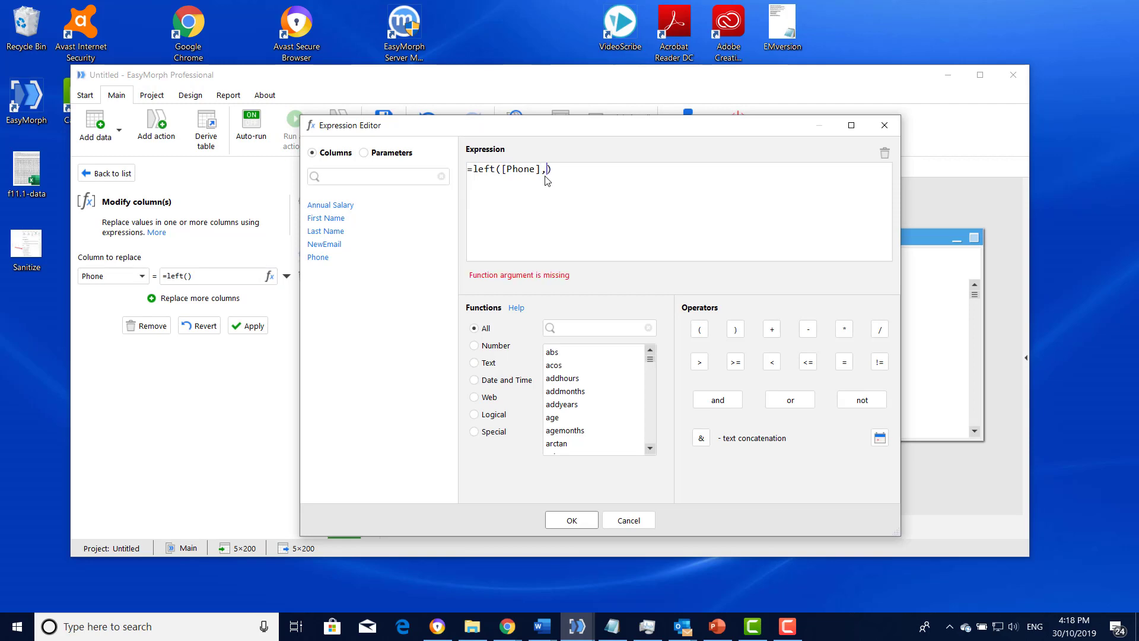
left_click(566, 517)
left_click(247, 327)
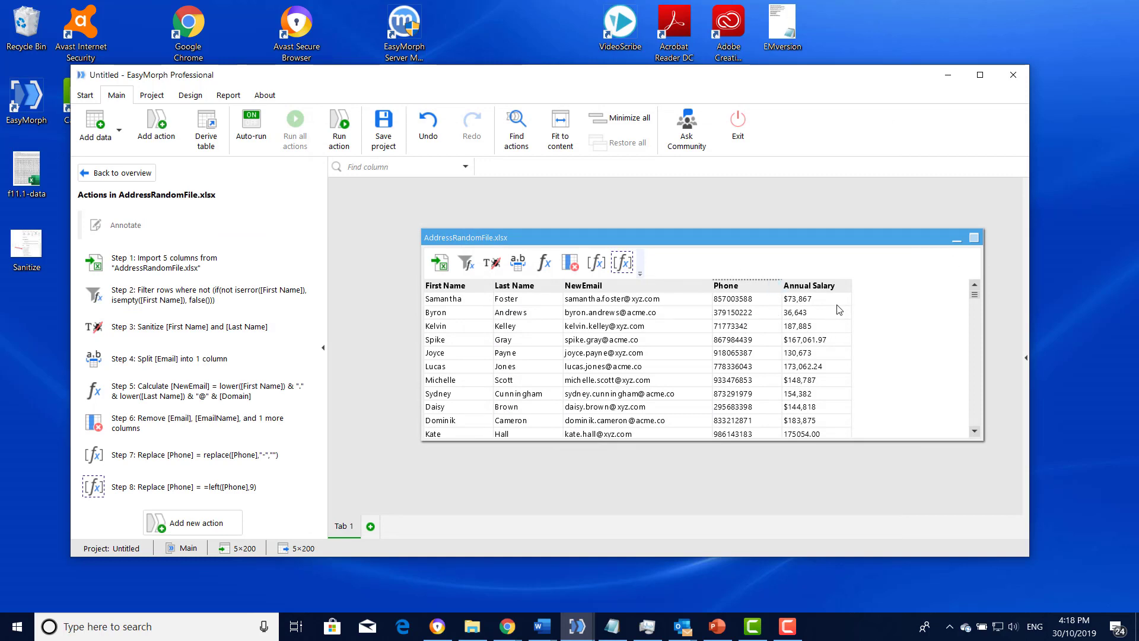
- Examine the distinct Annual Salary values in the column's filter/profile view for inconsistent number formats
left_click(847, 286)
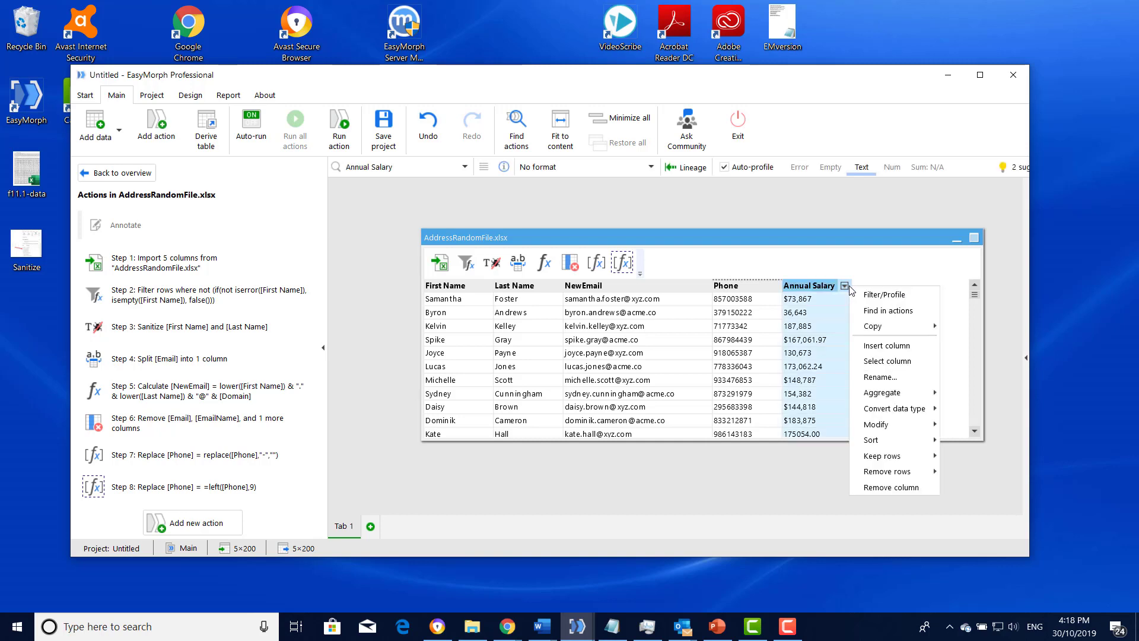
left_click(882, 295)
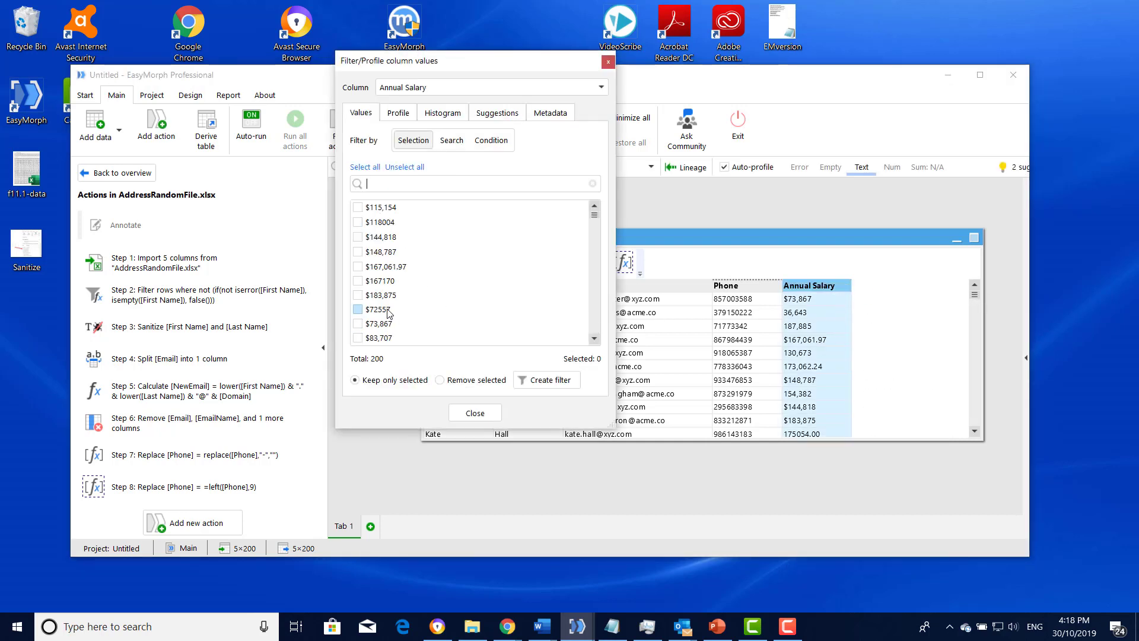
scroll(389, 308, "down", 4)
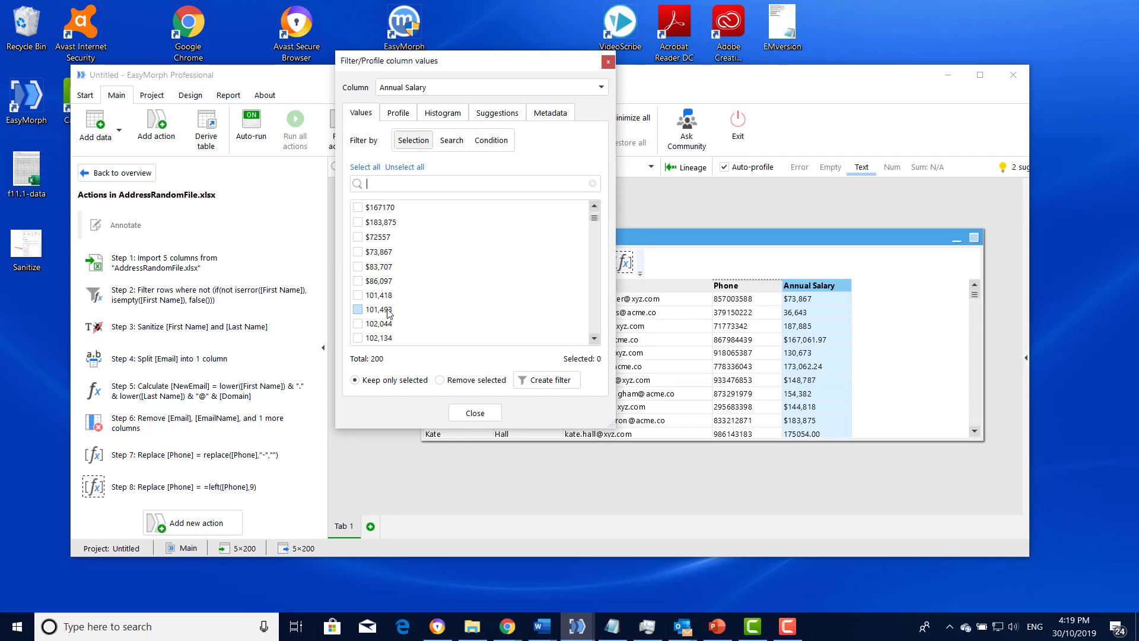
scroll(392, 284, "up", 4)
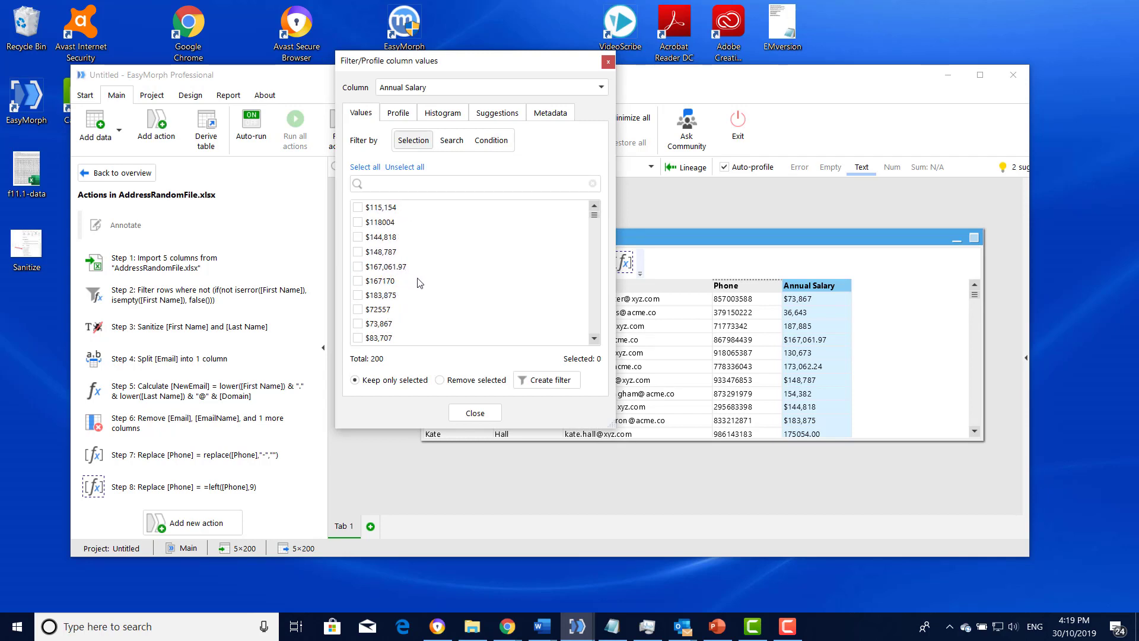
left_click(474, 413)
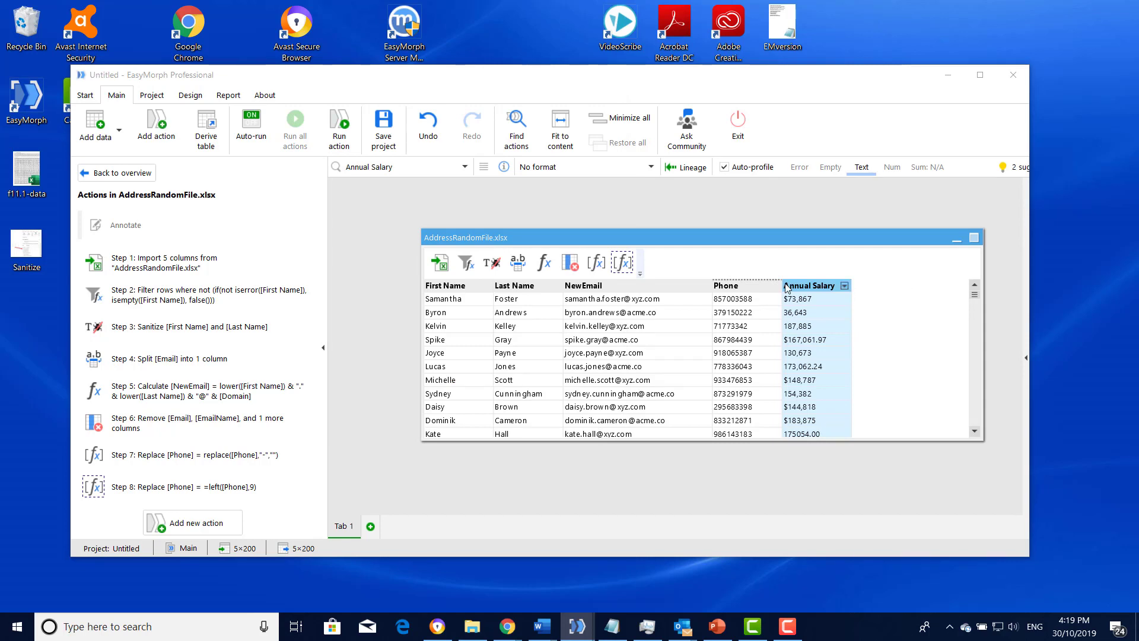
- Add a rule-based modification that replaces the existing Annual Salary column
left_click(844, 285)
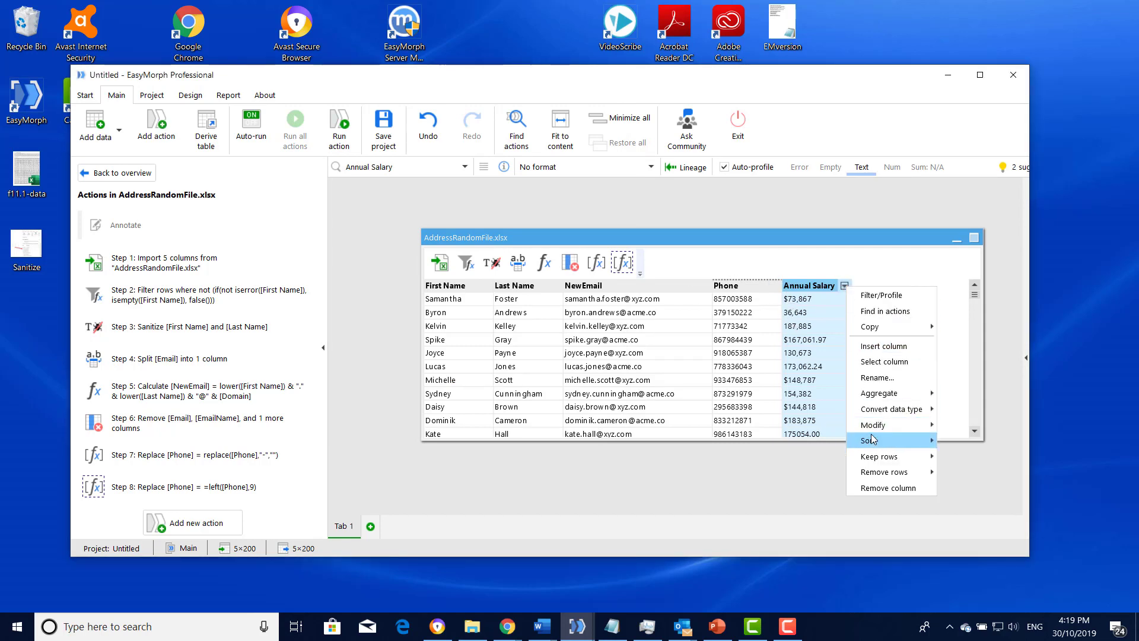
mouse_move(875, 425)
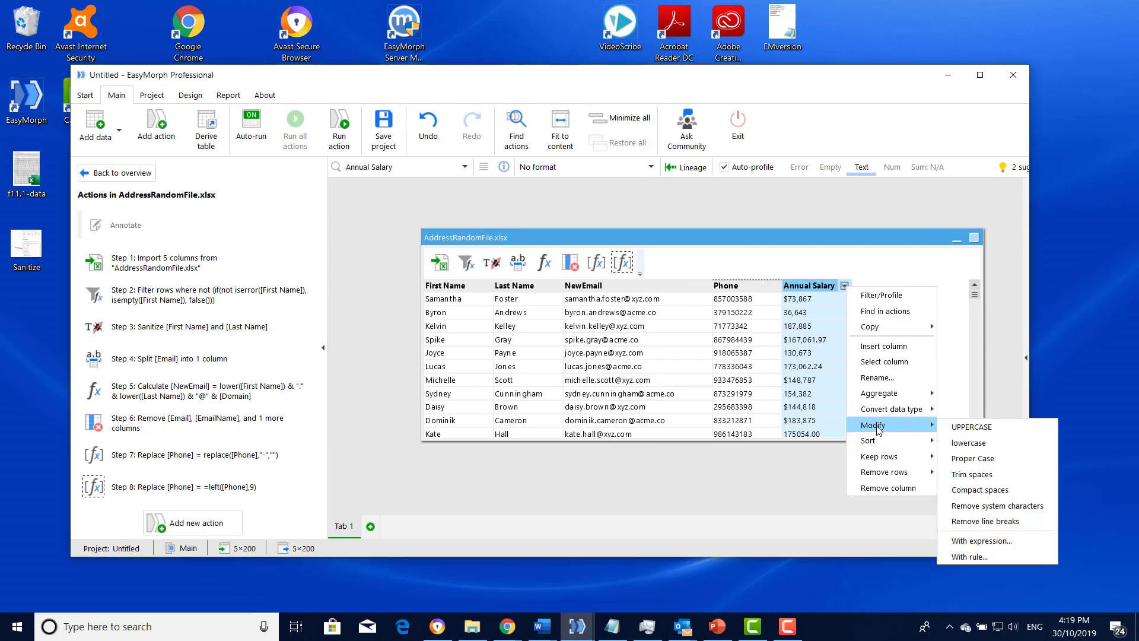
left_click(971, 557)
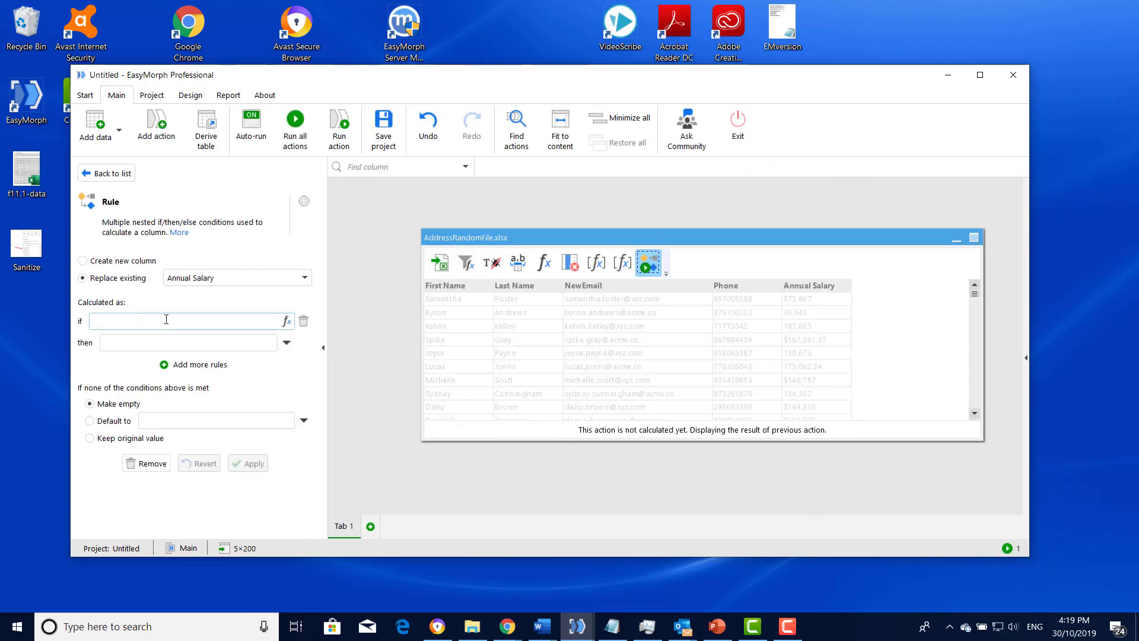
- Set the rule's if condition to left([Annual Salary],1) = "$" so it matches salaries that start with a dollar sign
left_click(286, 321)
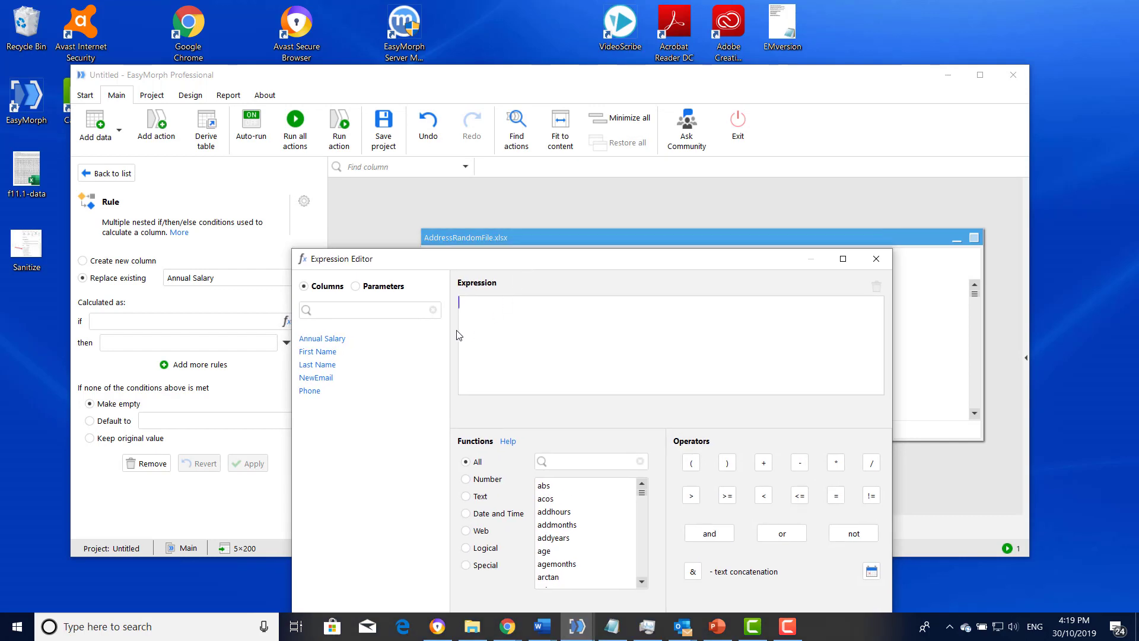
type("left(")
left_click(322, 338)
type(",1)")
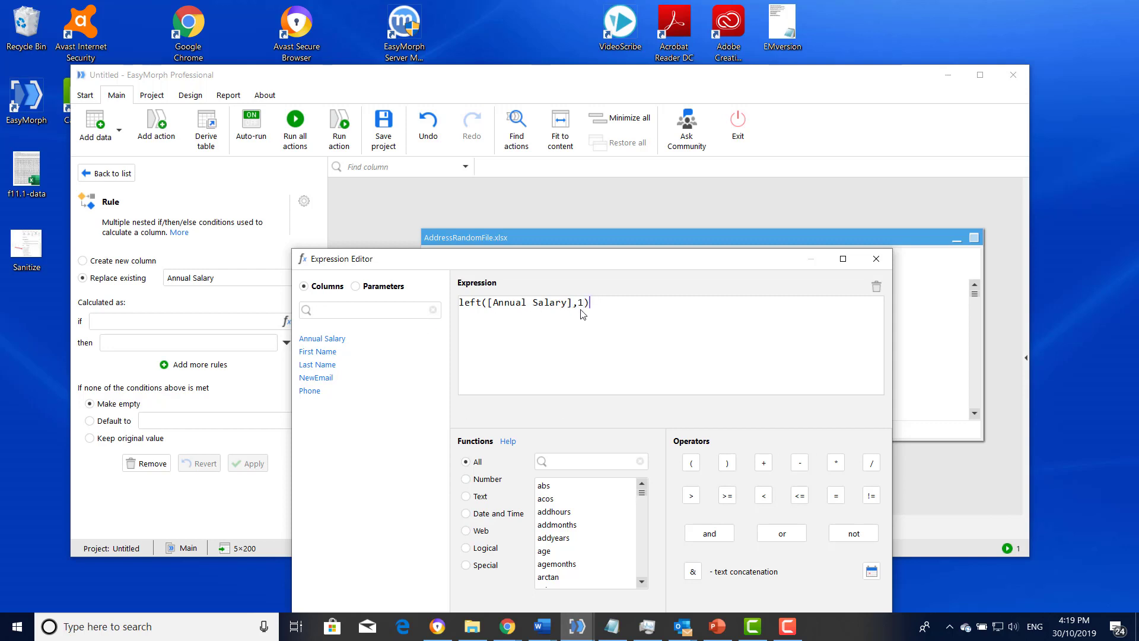
type(" = \"$\"\"")
key("BackSpace")
left_click_drag(625, 267, 685, 131)
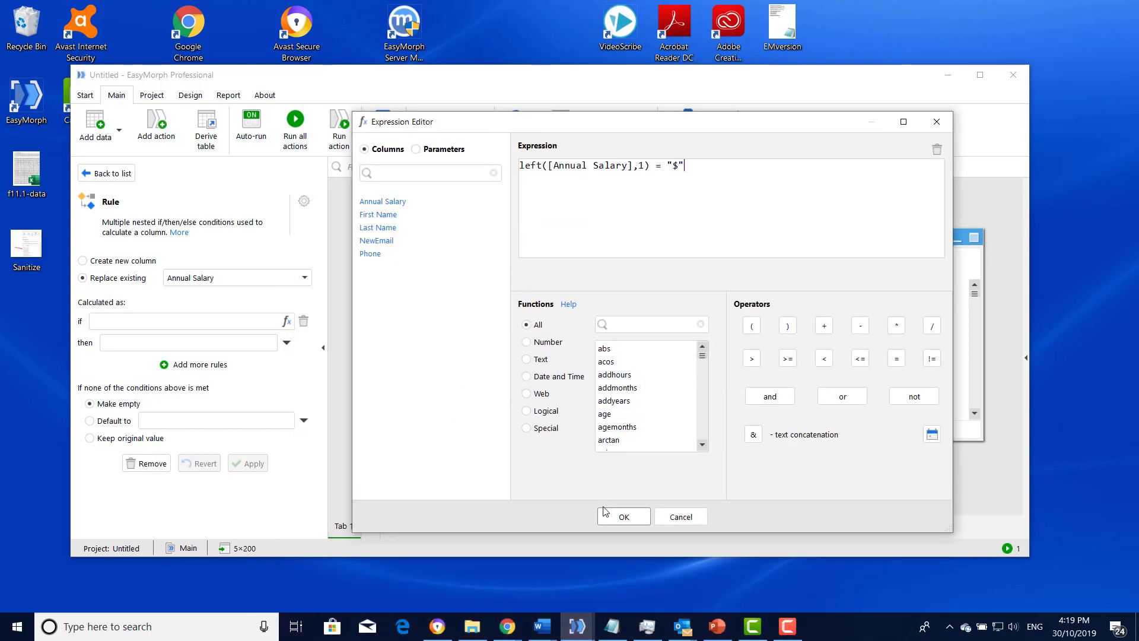
left_click(624, 516)
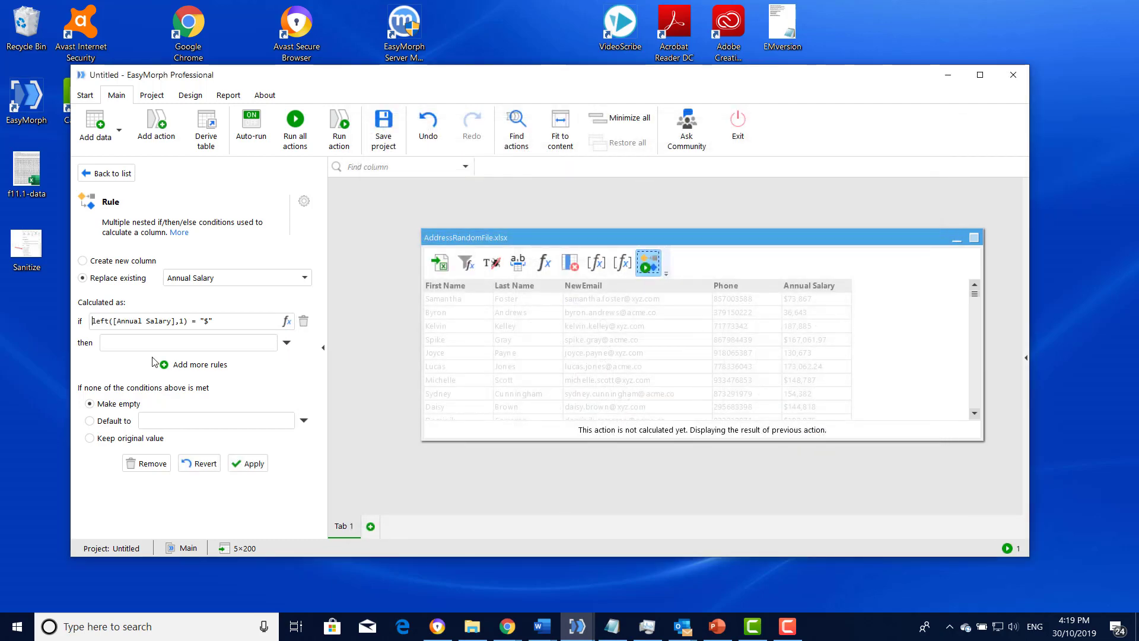
- Set the rule's then expression to mid([Annual Salary],2,Len([Annual Salary])-1) to drop the dollar sign, and apply the rule
left_click(287, 343)
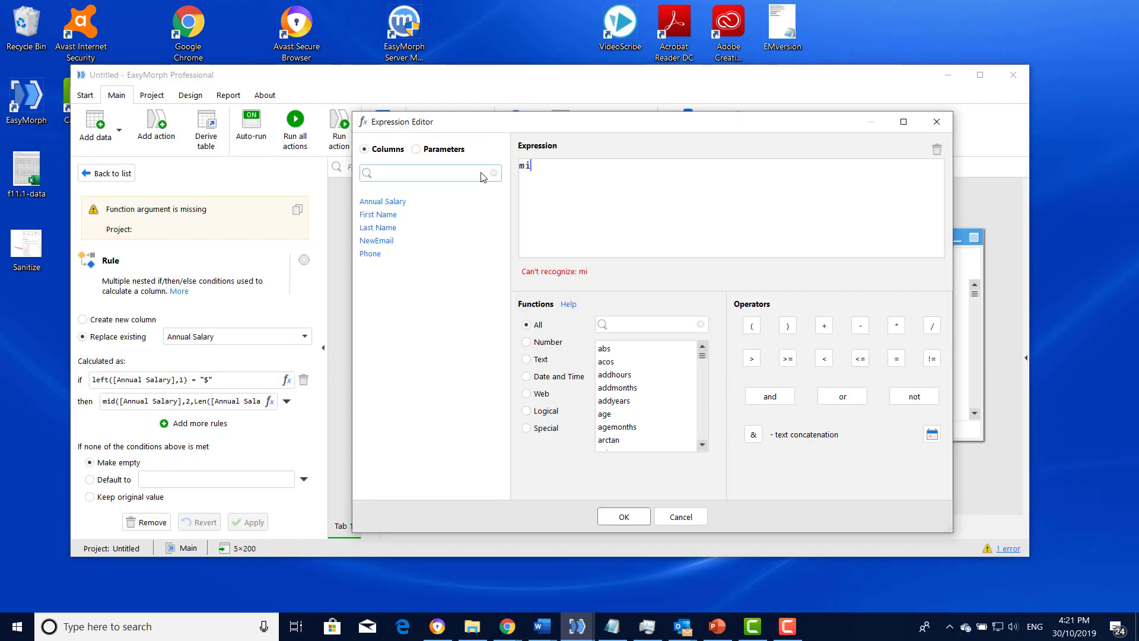
type("d(")
left_click(383, 201)
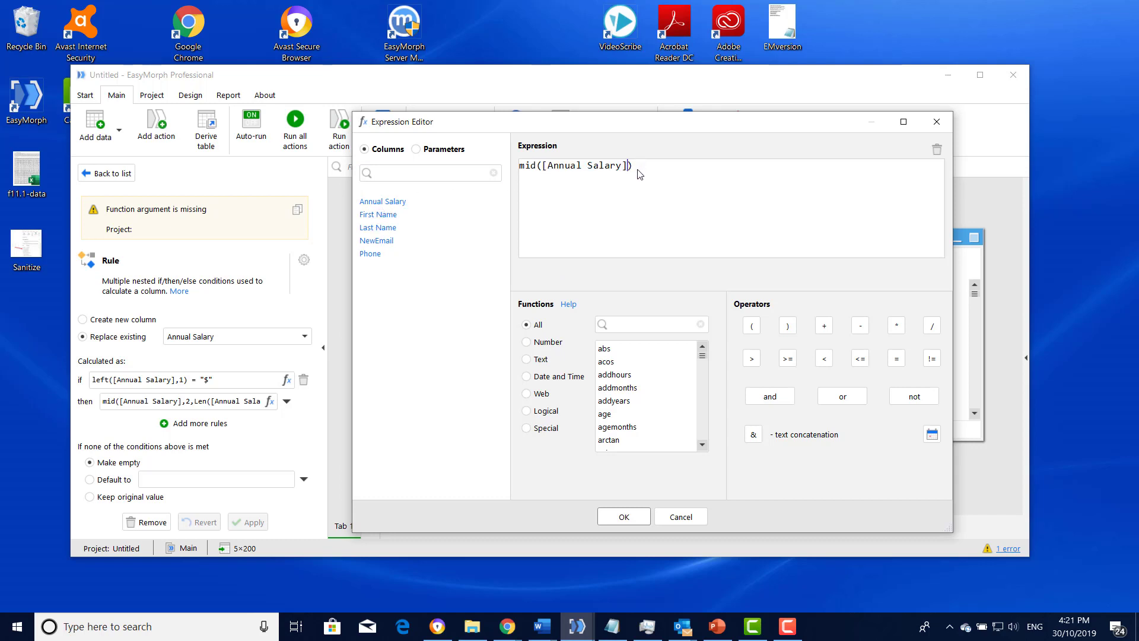
type(",2,Len(")
left_click(383, 201)
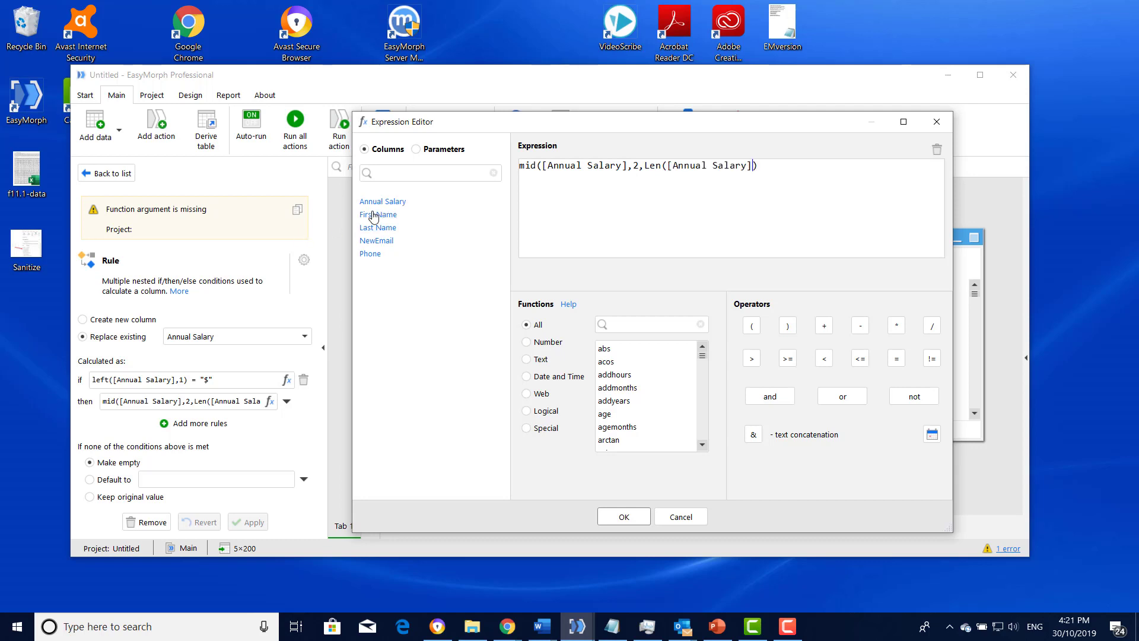
left_click(765, 172)
type("-1")
left_click(646, 516)
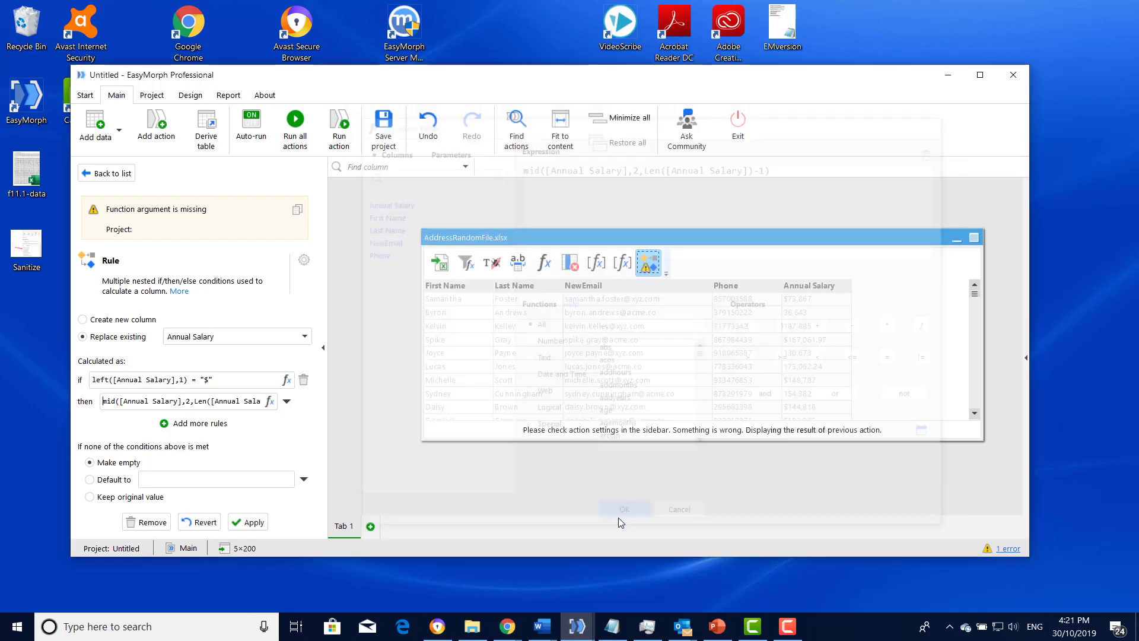
left_click(254, 522)
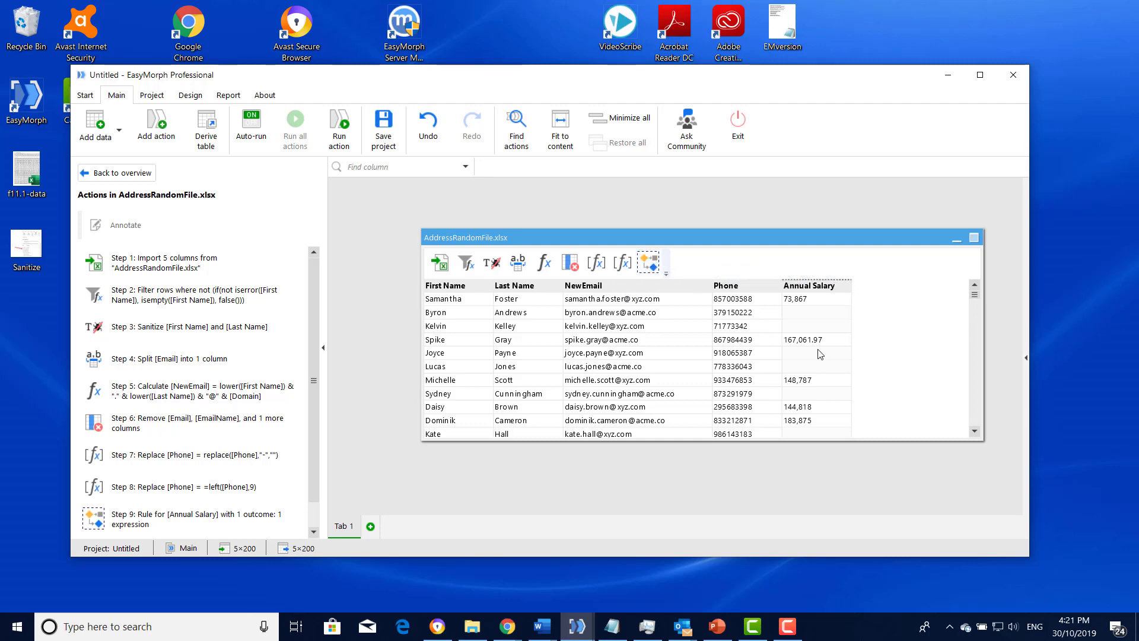
- Make the Annual Salary rule keep the original value when none of its conditions is met, and apply the change
scroll(807, 332, "down", 5)
scroll(816, 347, "up", 5)
left_click(648, 262)
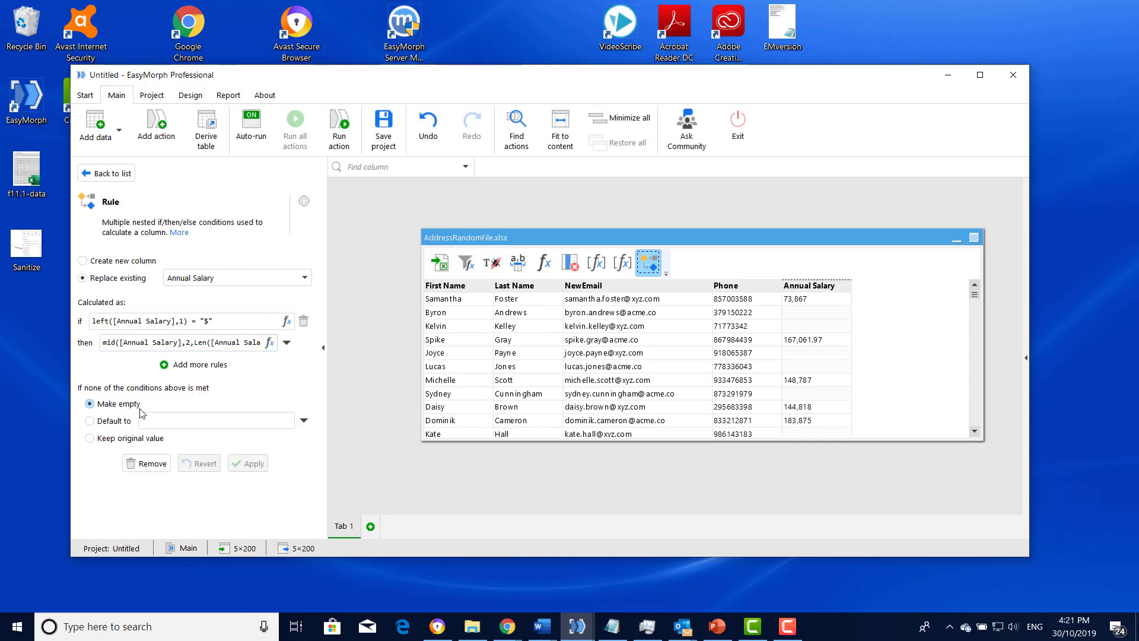
left_click(91, 438)
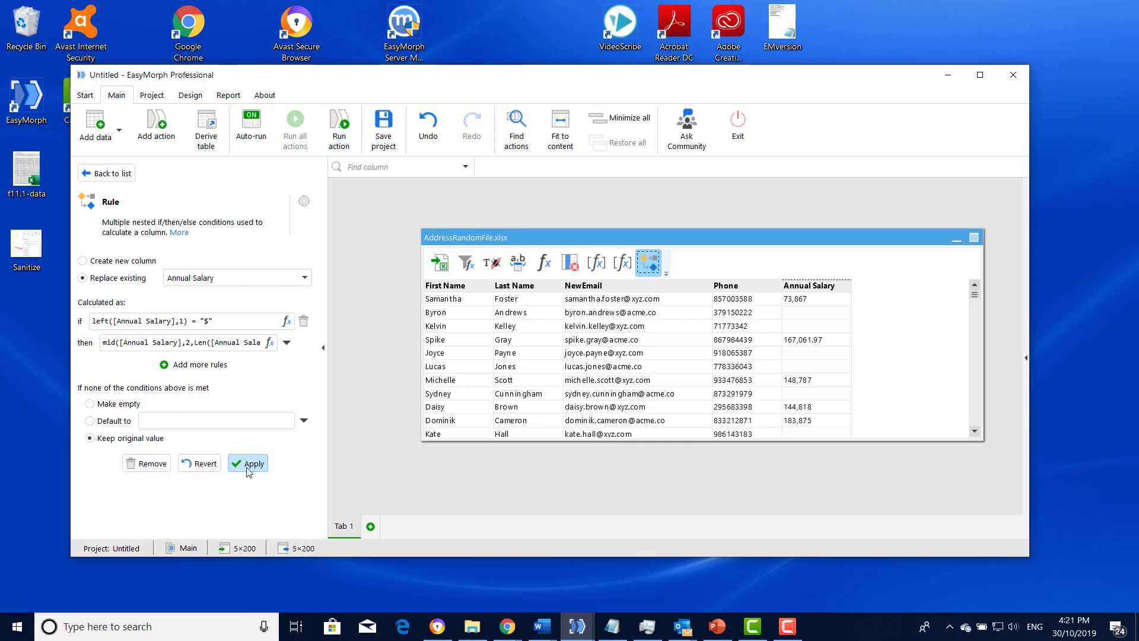
left_click(248, 468)
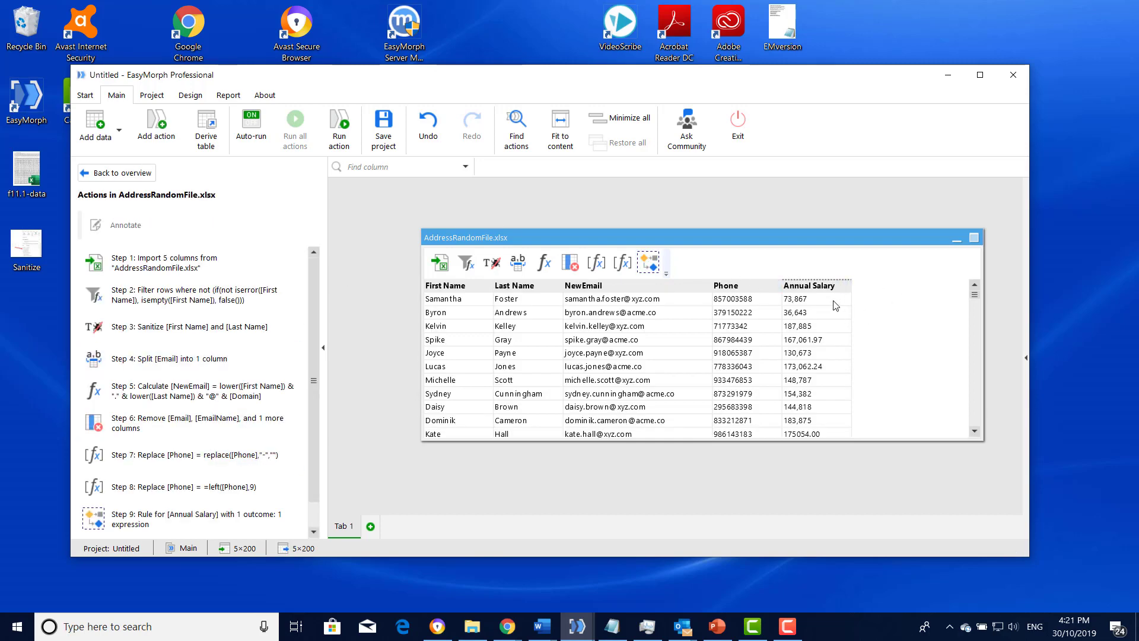
- Convert the Annual Salary column's data type from text to number
scroll(836, 307, "down", 10)
scroll(837, 306, "up", 10)
mouse_move(843, 291)
left_click(845, 286)
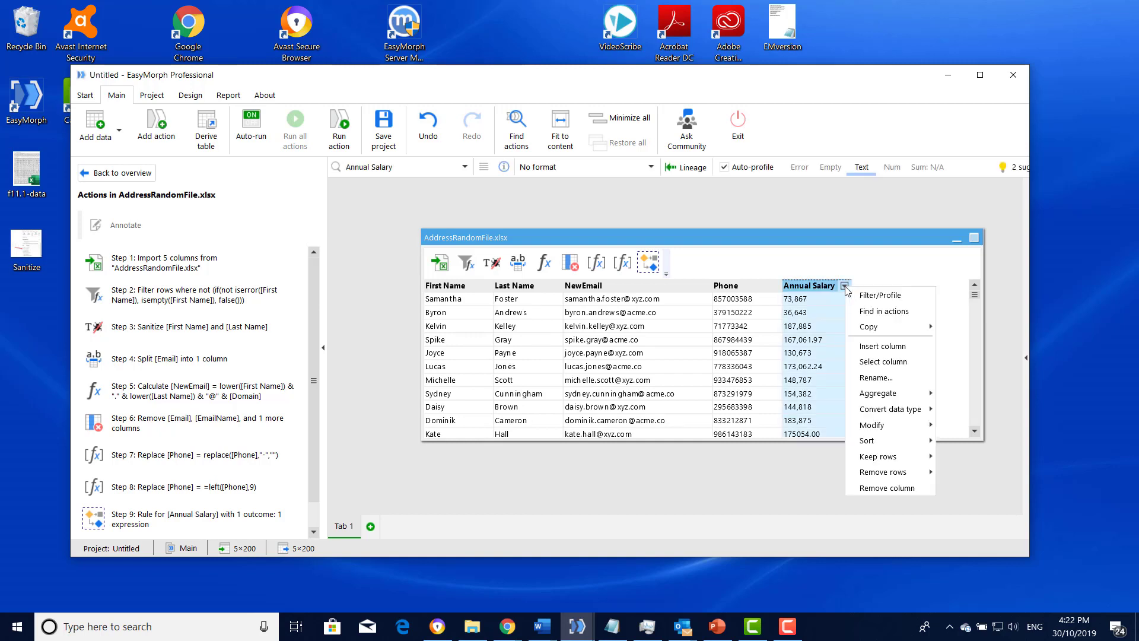
mouse_move(899, 410)
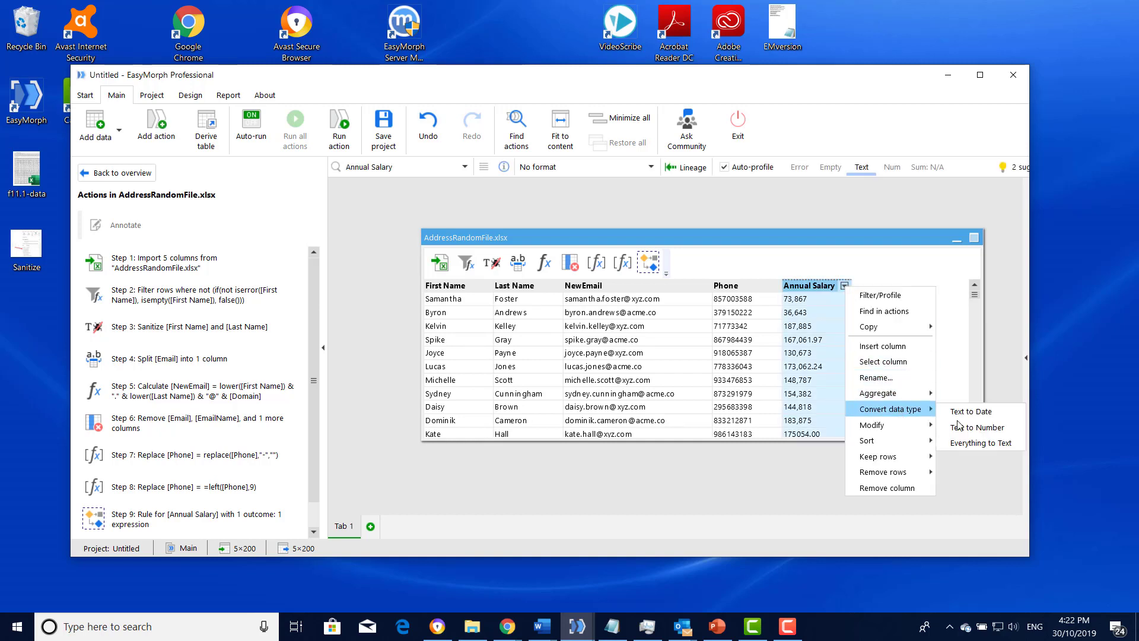
left_click(984, 429)
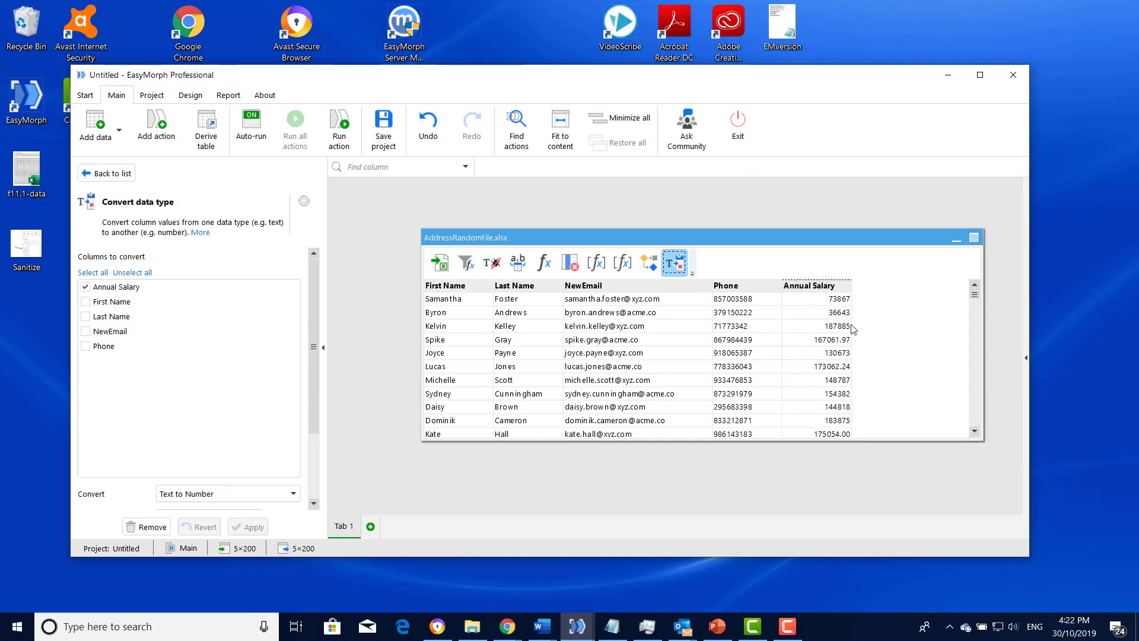
- Format the Annual Salary column as 1'000.00, with thousands separators and two decimals
left_click(838, 288)
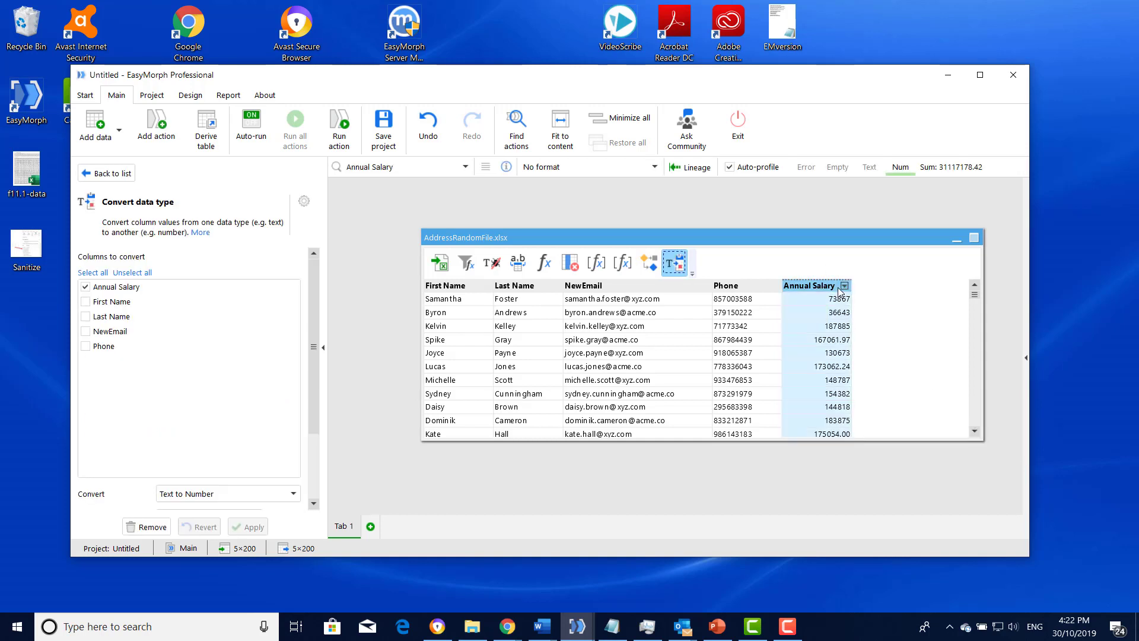
left_click(655, 168)
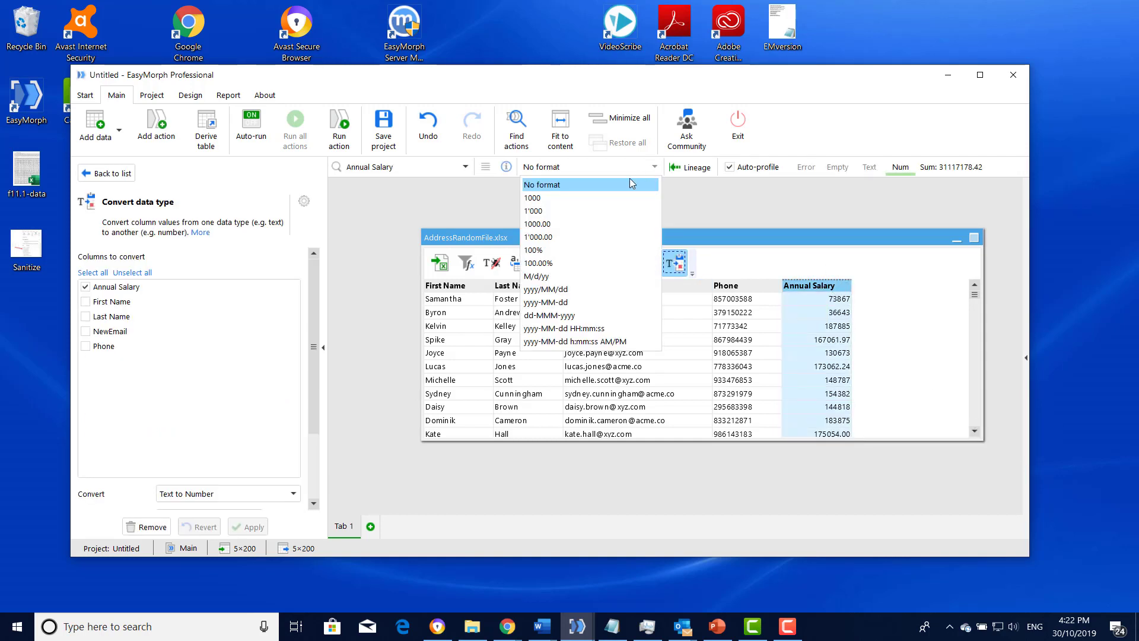
left_click(562, 236)
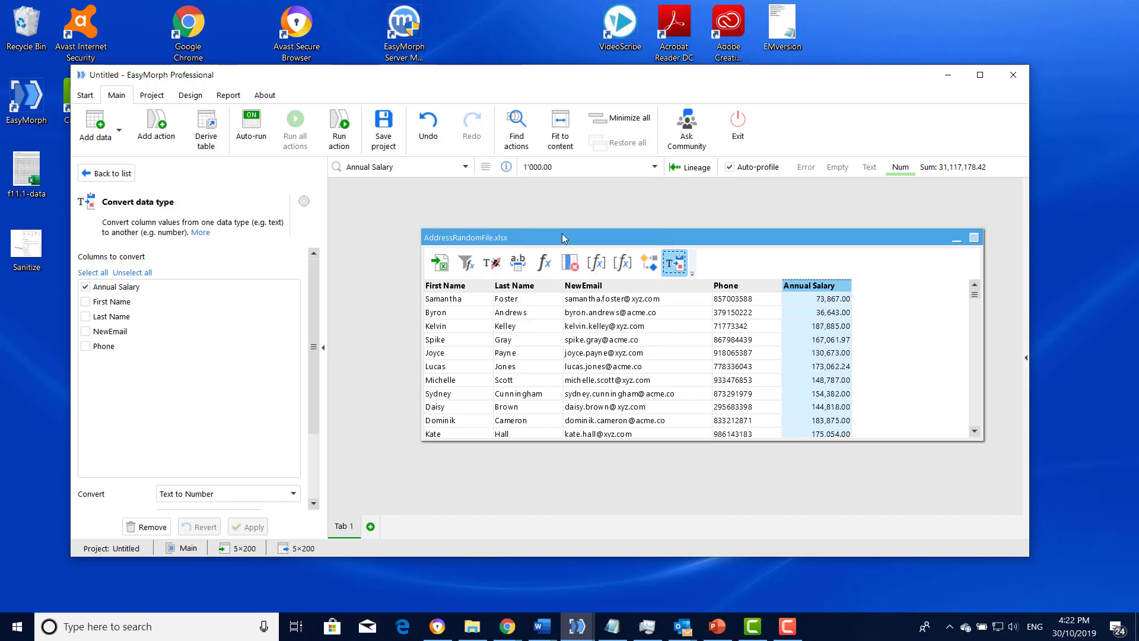